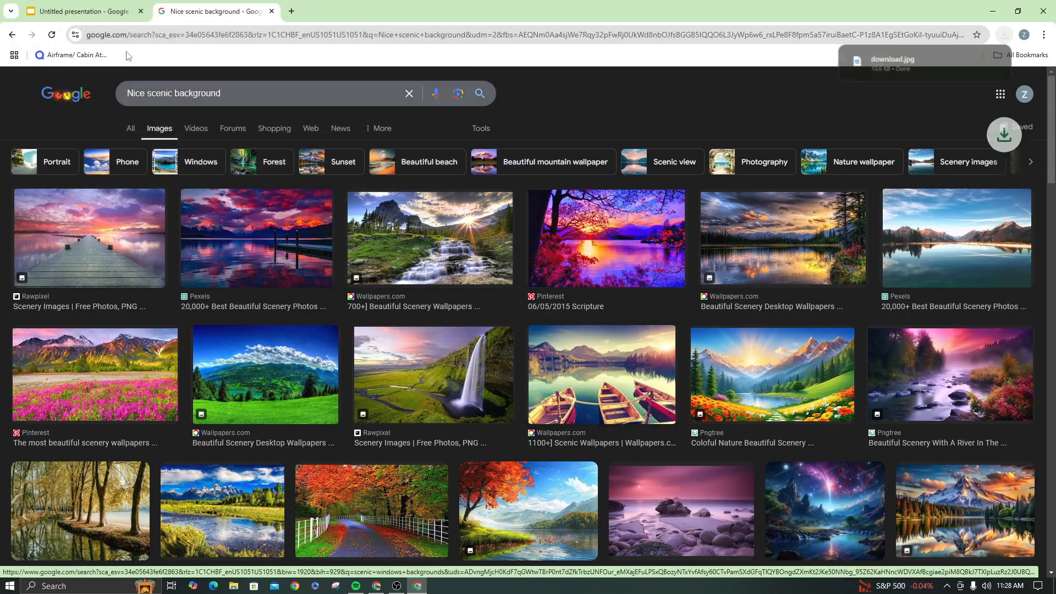
- Switch to the Google Slides presentation and try a muted teal background color on slide 2 before returning it to white
click(83, 11)
click(393, 113)
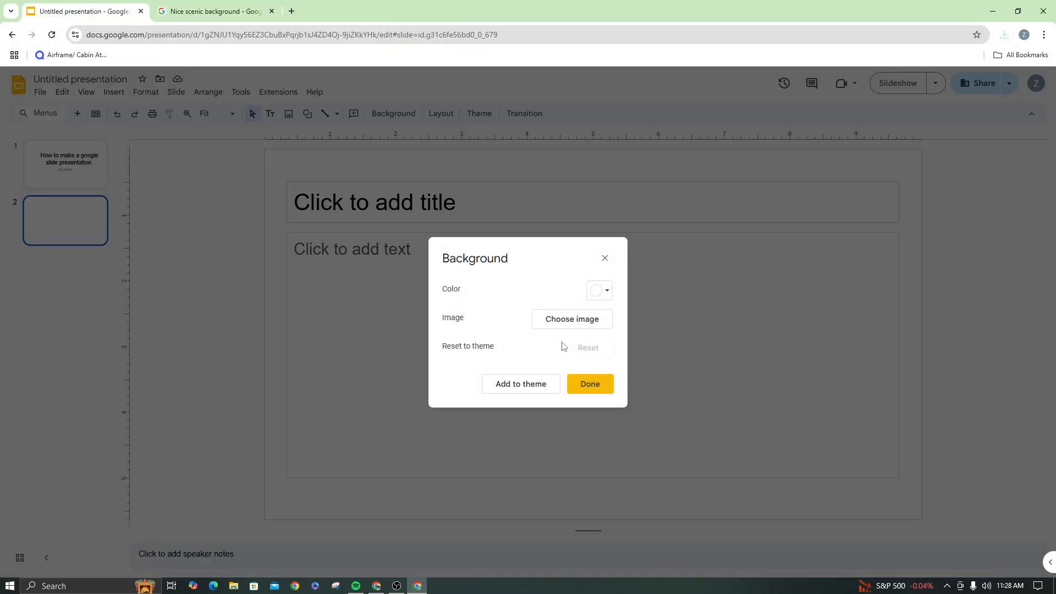
click(601, 290)
click(604, 351)
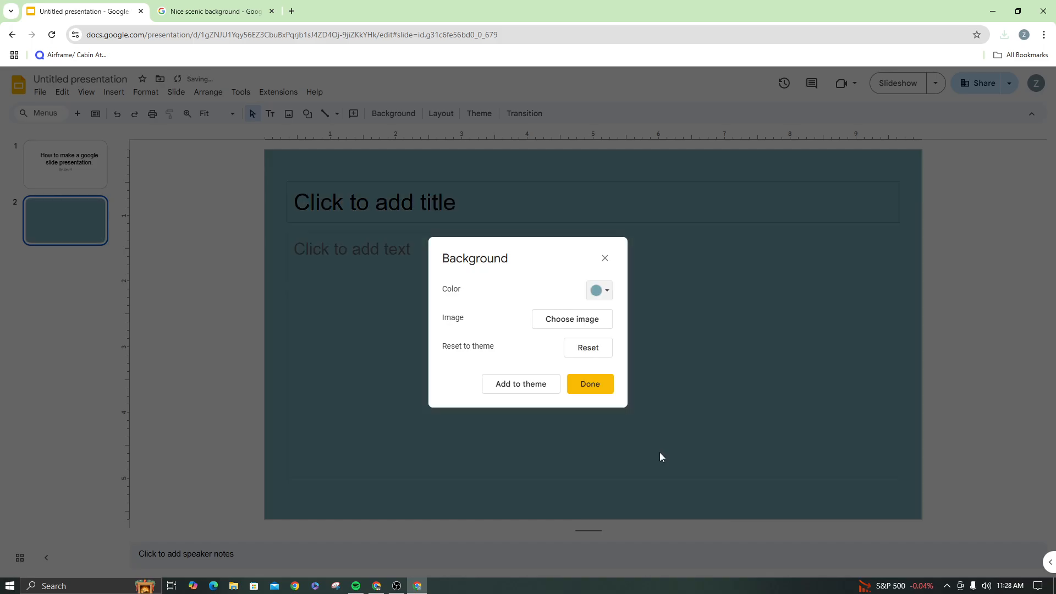
click(599, 291)
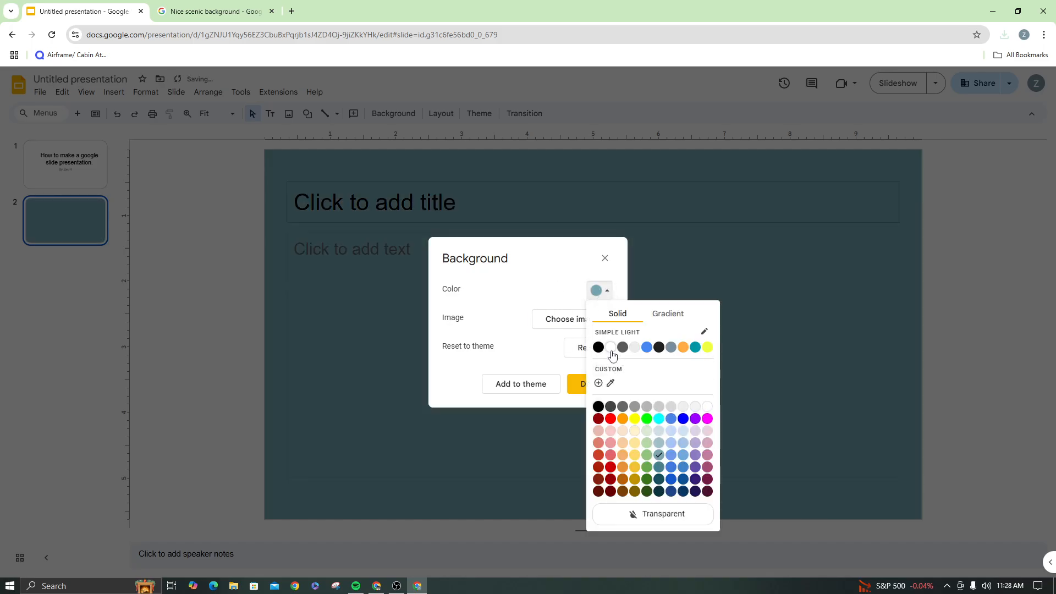
click(613, 352)
- Set the image file "download" from the Downloads folder as the background of slide 2
click(600, 320)
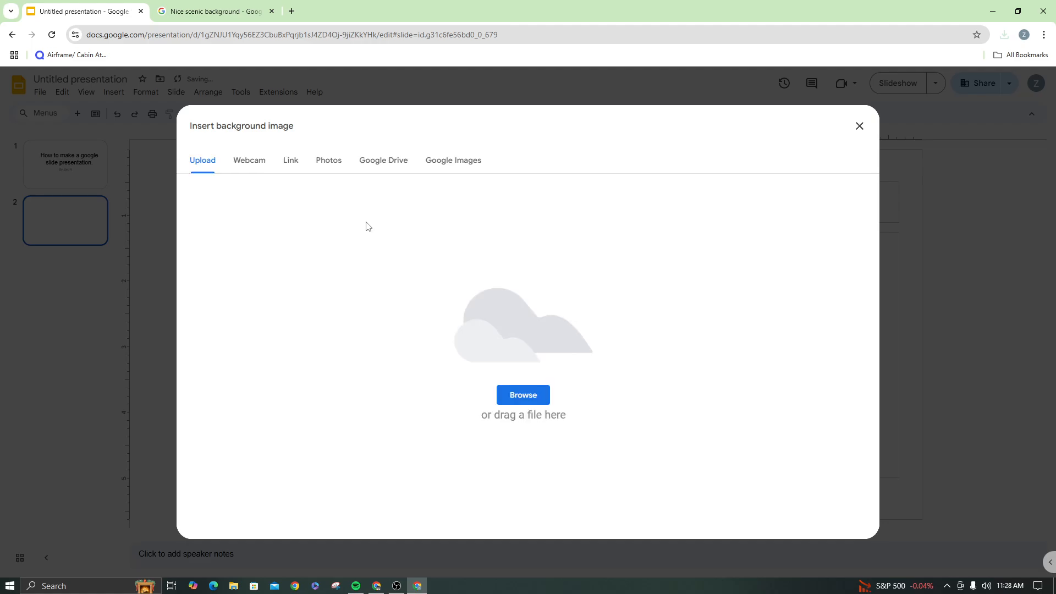
click(523, 395)
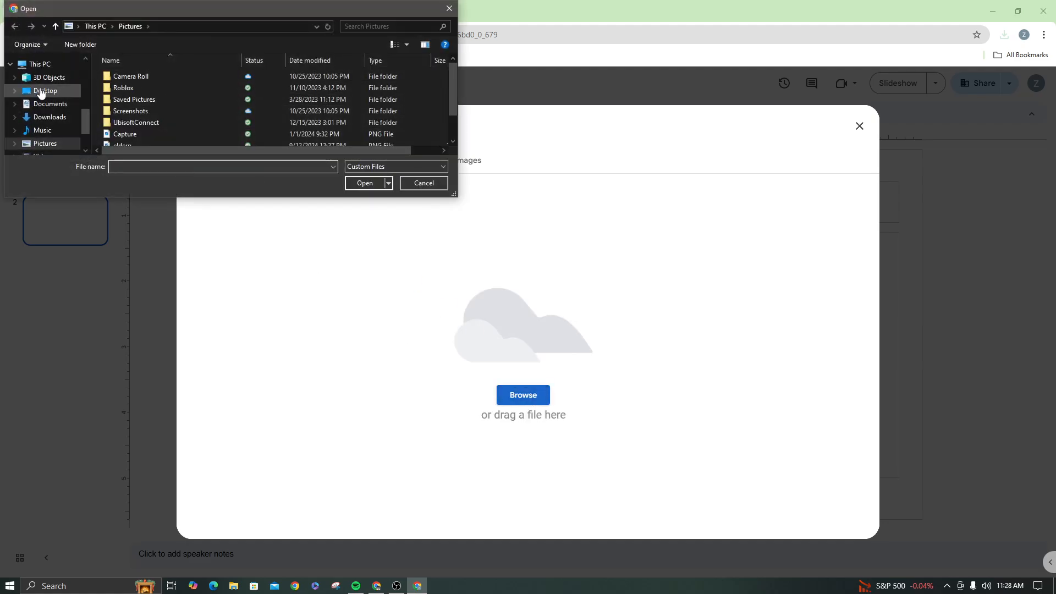
scroll(47, 107, up, 5)
scroll(49, 108, up, 1)
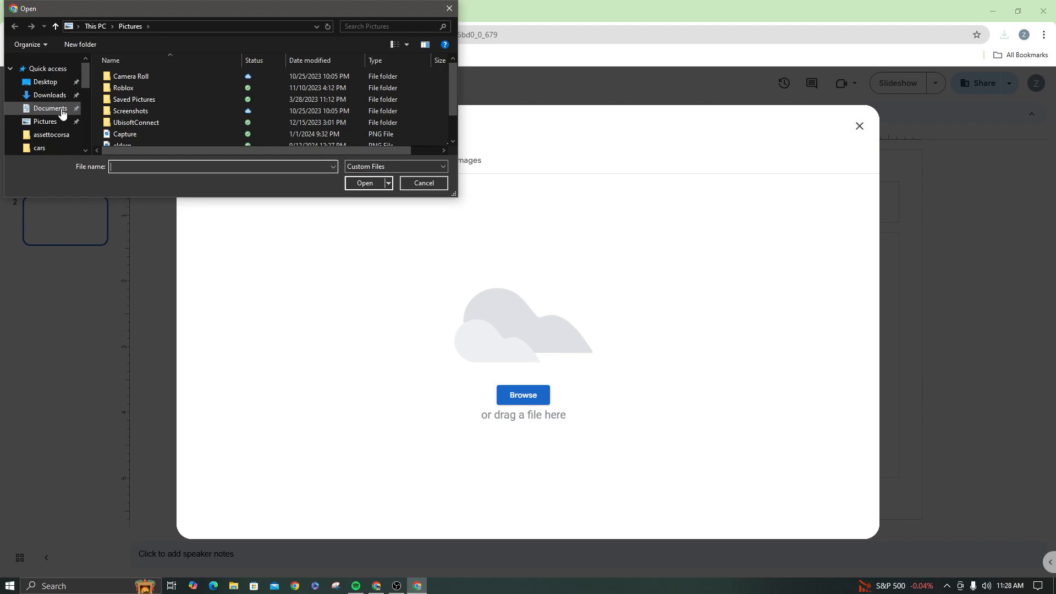
click(56, 99)
click(182, 91)
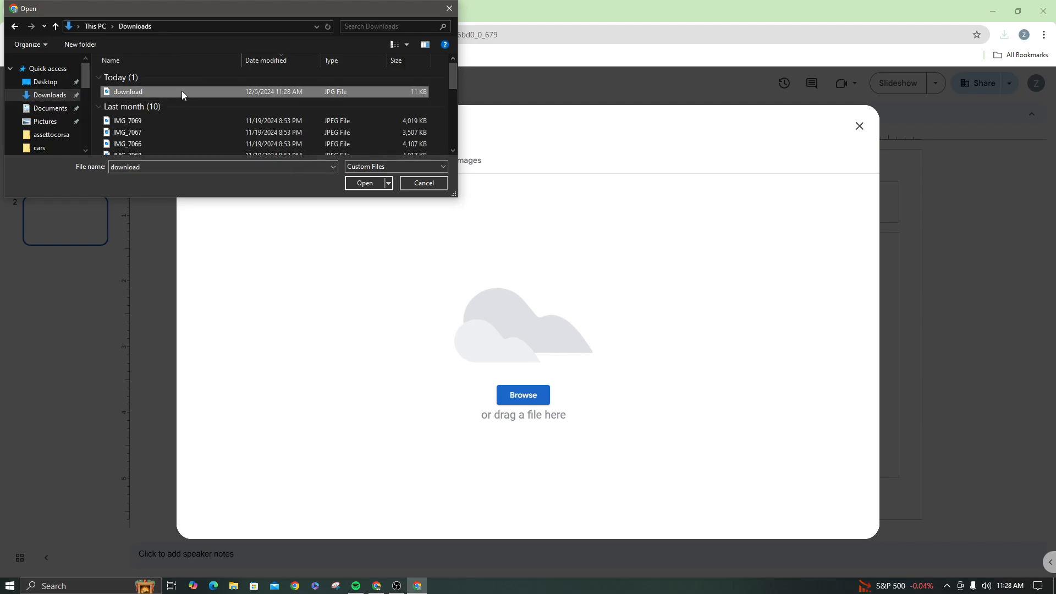
click(360, 184)
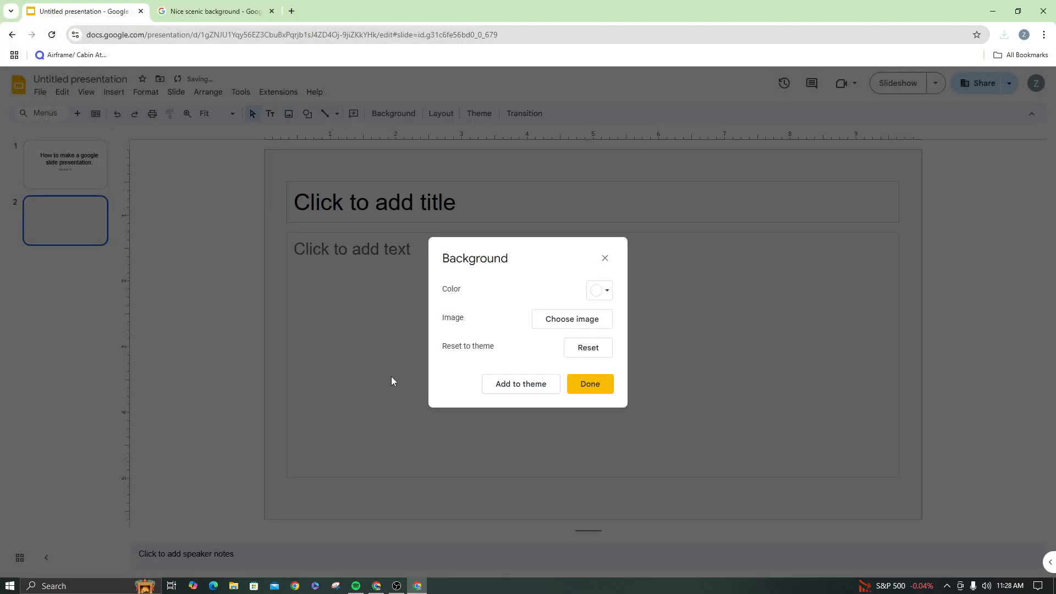
click(587, 384)
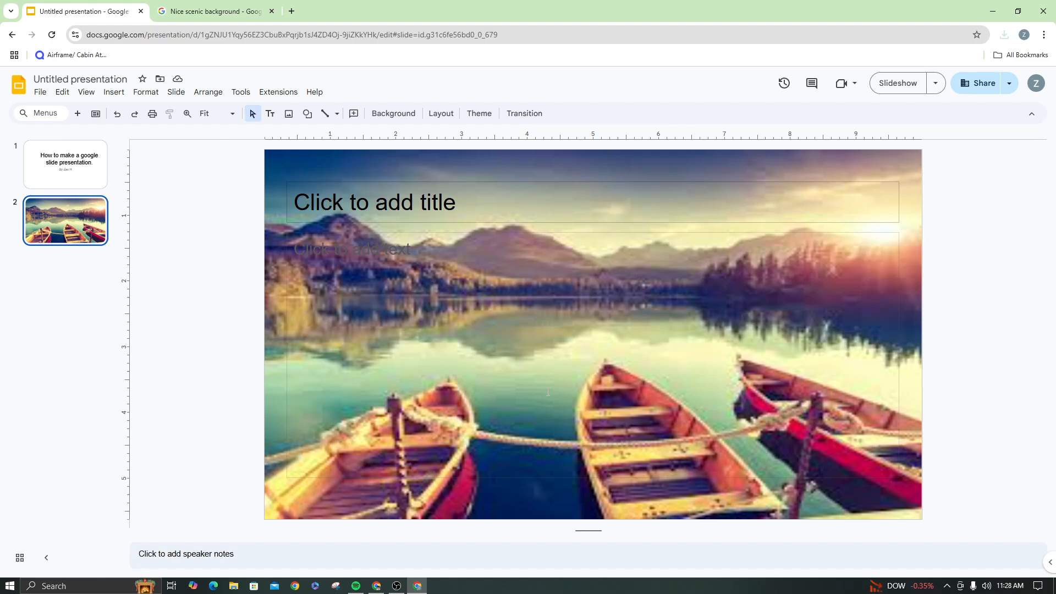
- Reset the background of slide 2 to the theme default, removing the boat image
click(393, 114)
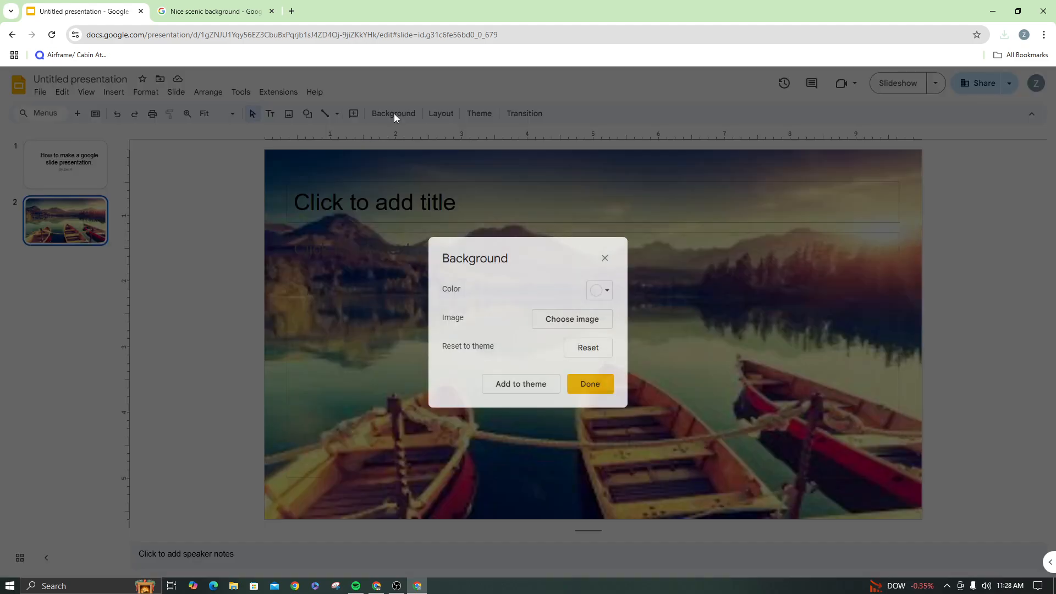
click(589, 346)
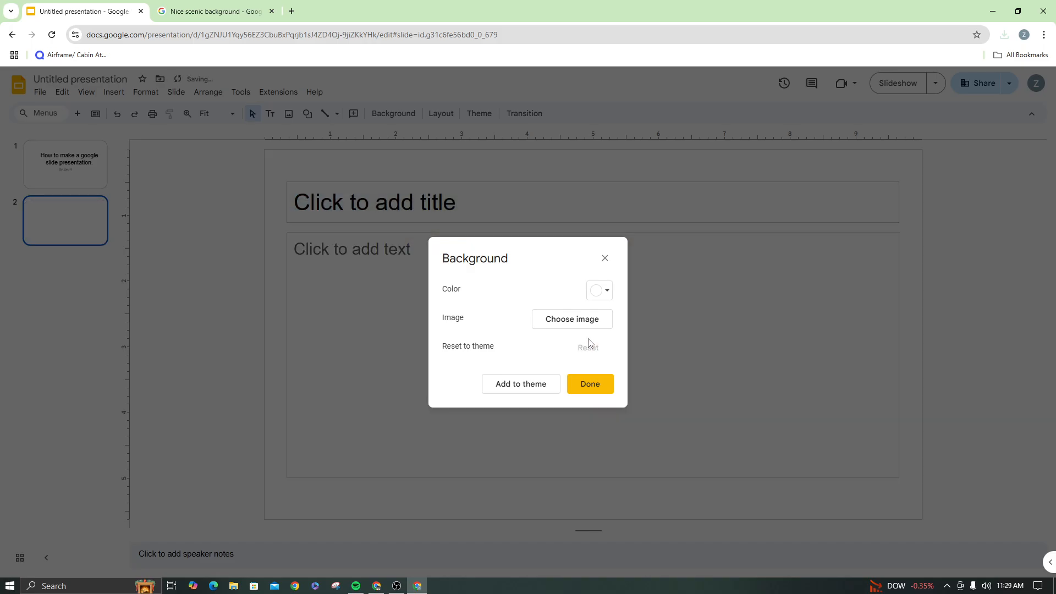
click(539, 387)
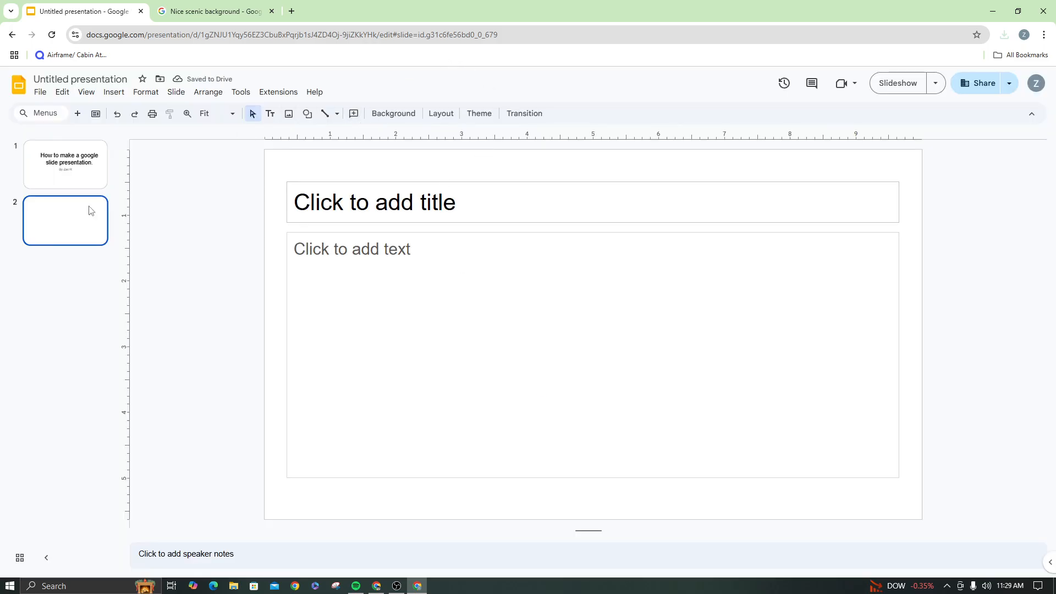
- Try the Simple Dark theme on the presentation and restore the Simple Light theme
click(70, 180)
click(479, 114)
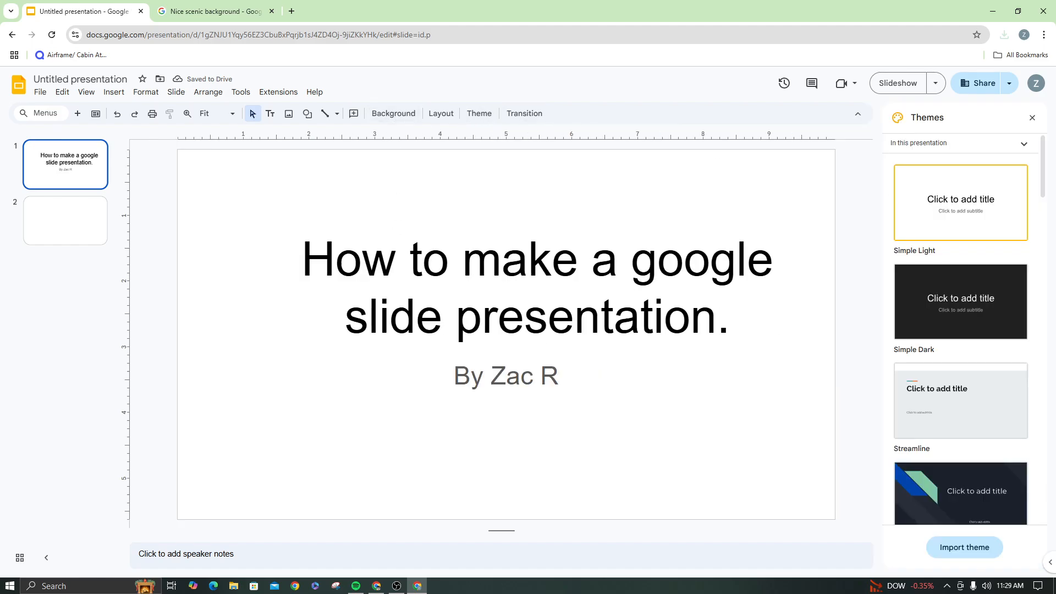
click(952, 306)
click(80, 227)
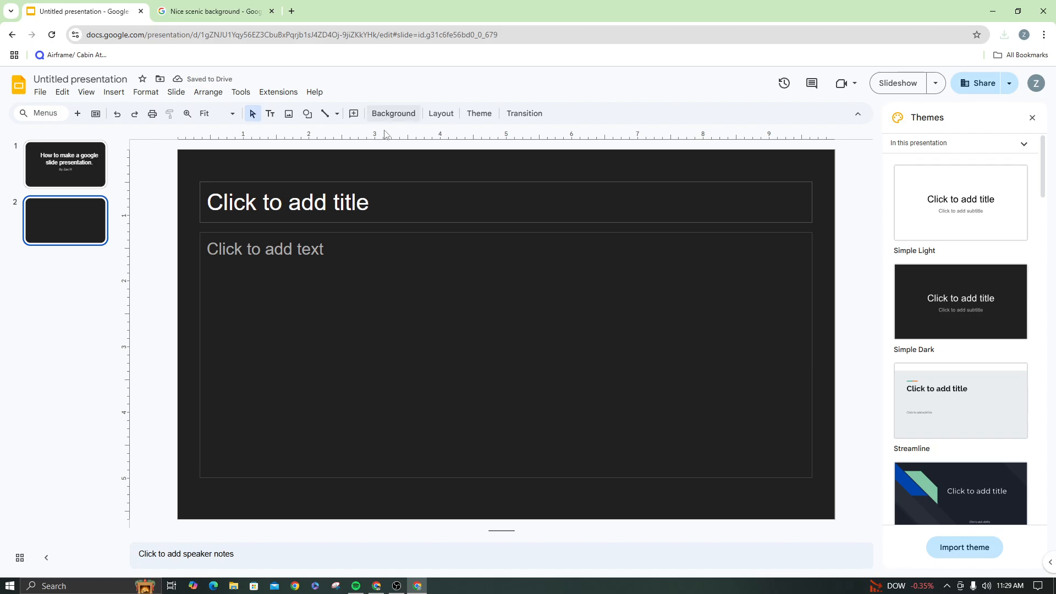
click(80, 163)
click(961, 202)
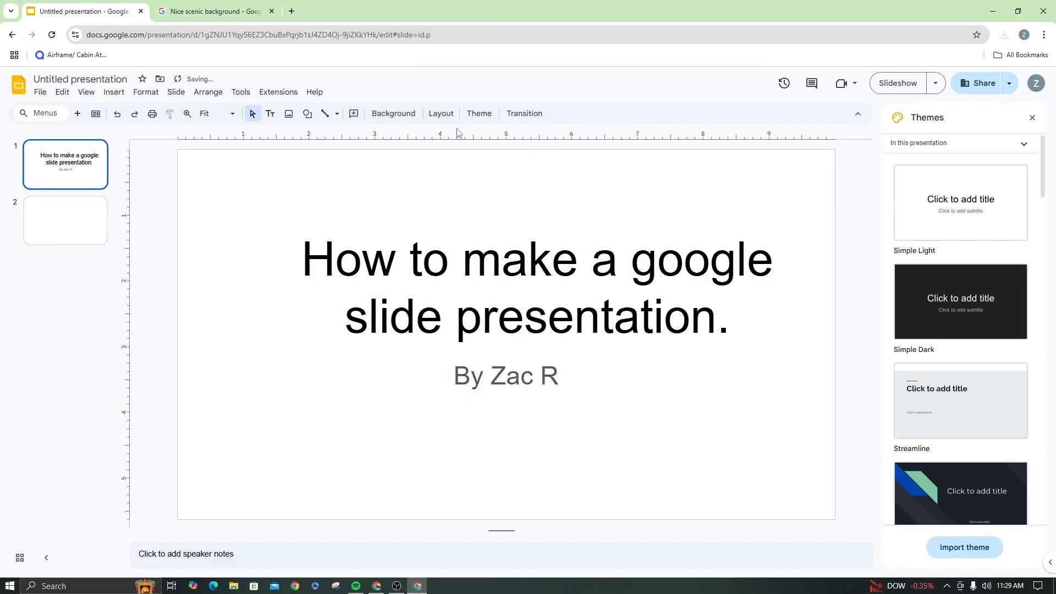
- Insert the blue three-level grid diagram with crosses and check marks on slide 2
click(62, 227)
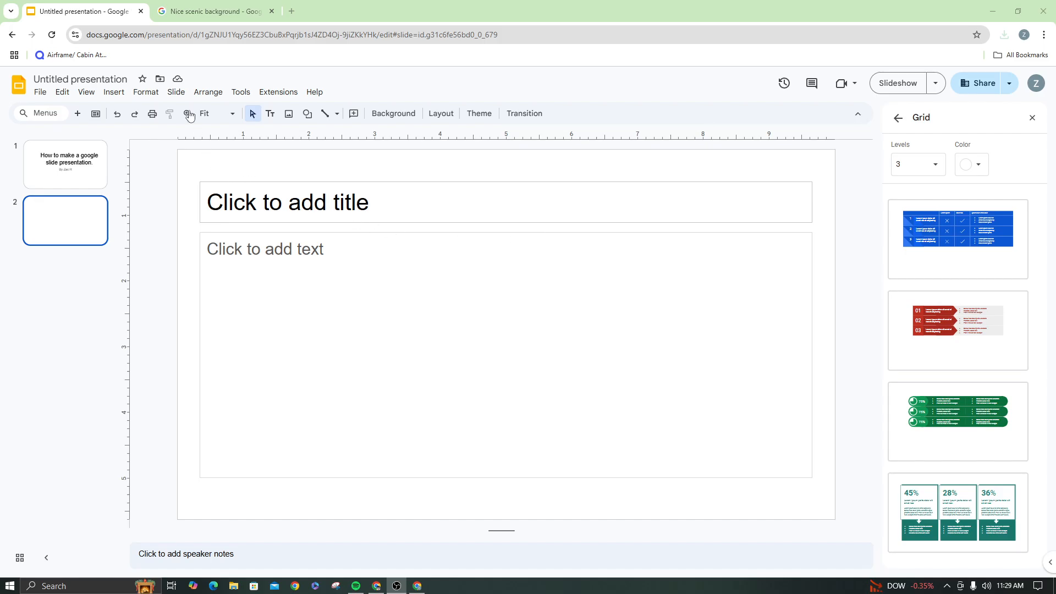
click(115, 93)
mouse_move(150, 170)
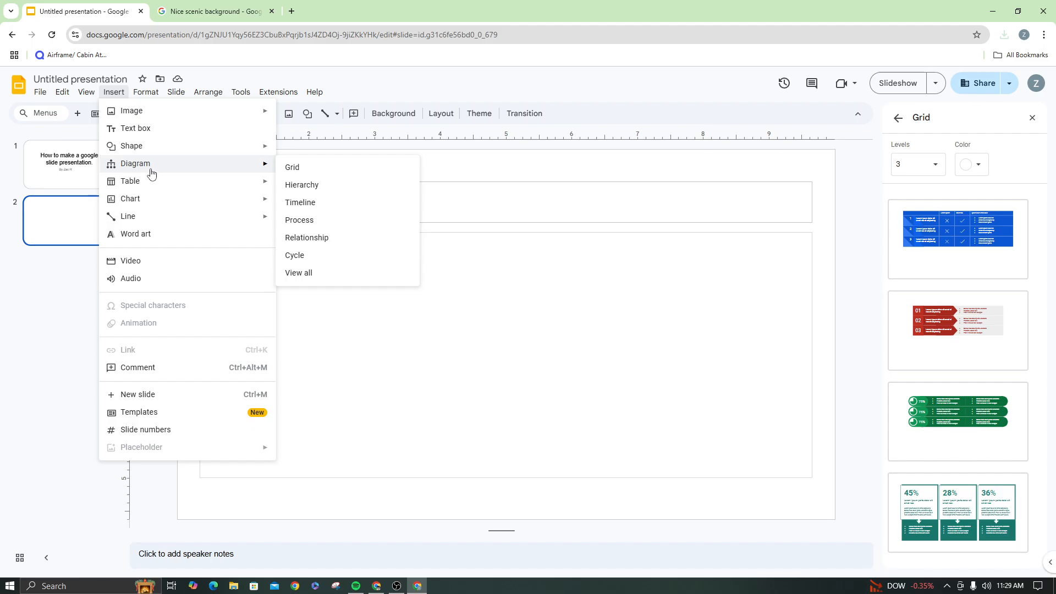
click(360, 174)
click(934, 233)
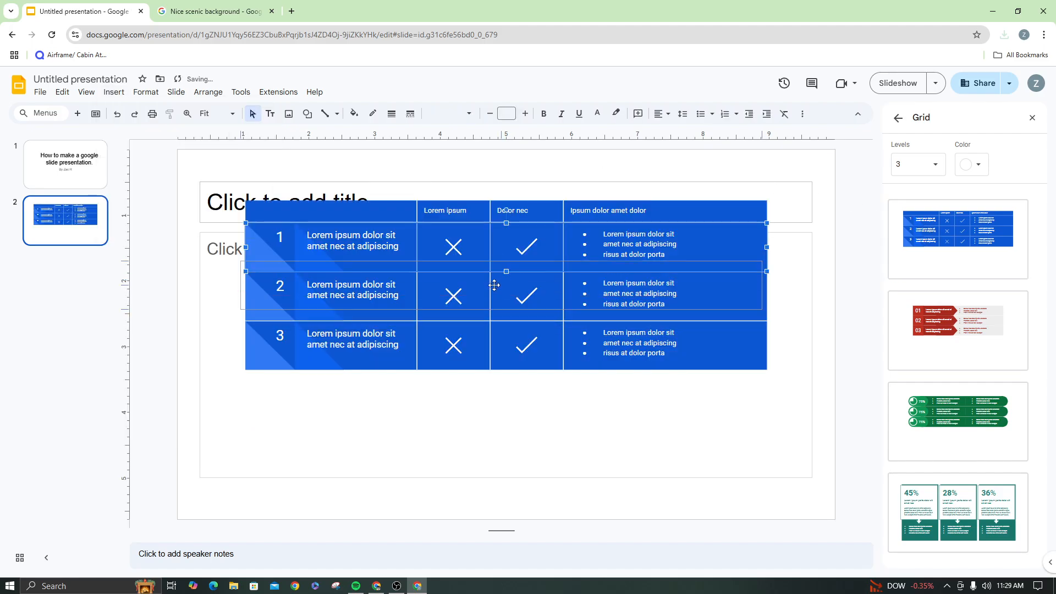
- Move the first row of the blue grid diagram out of place and undo the move
drag(494, 285, 498, 259)
drag(578, 261, 621, 268)
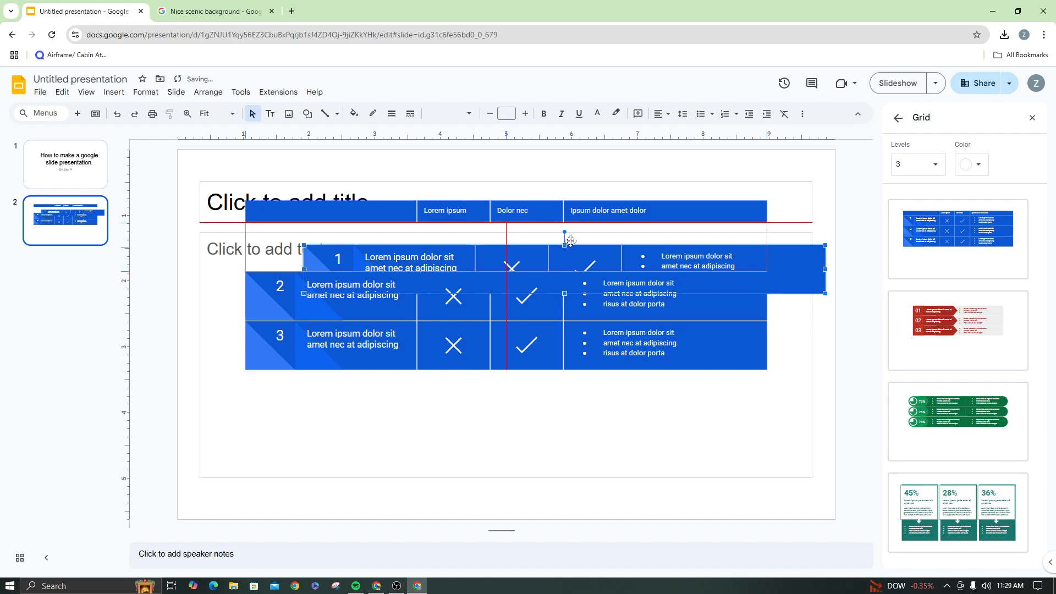
key(ctrl+z)
- Replace the placeholder text in row 1 of the blue grid with "Do you like pizza"
click(357, 242)
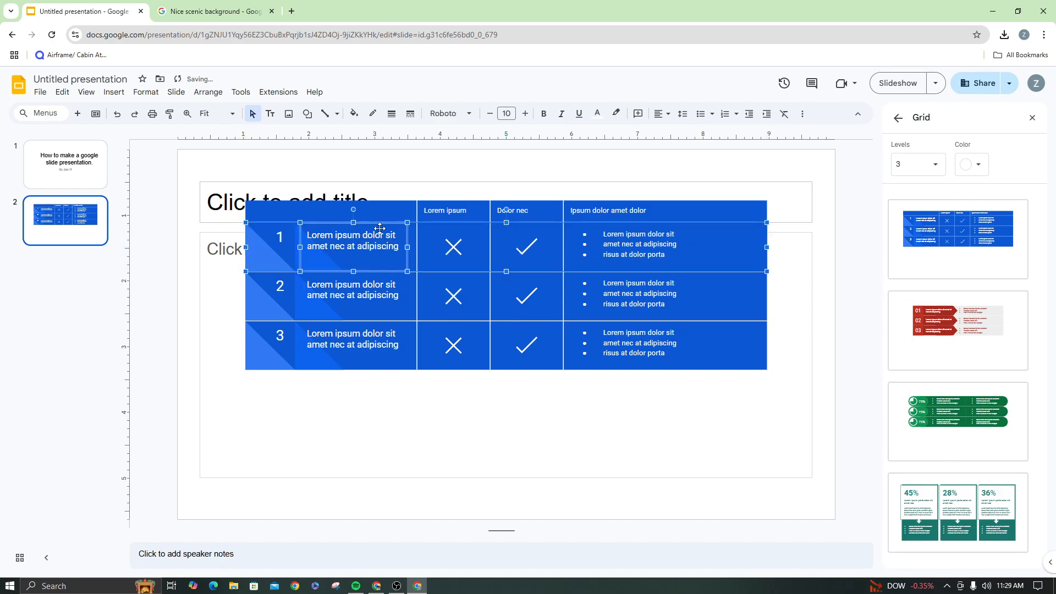
double_click(378, 238)
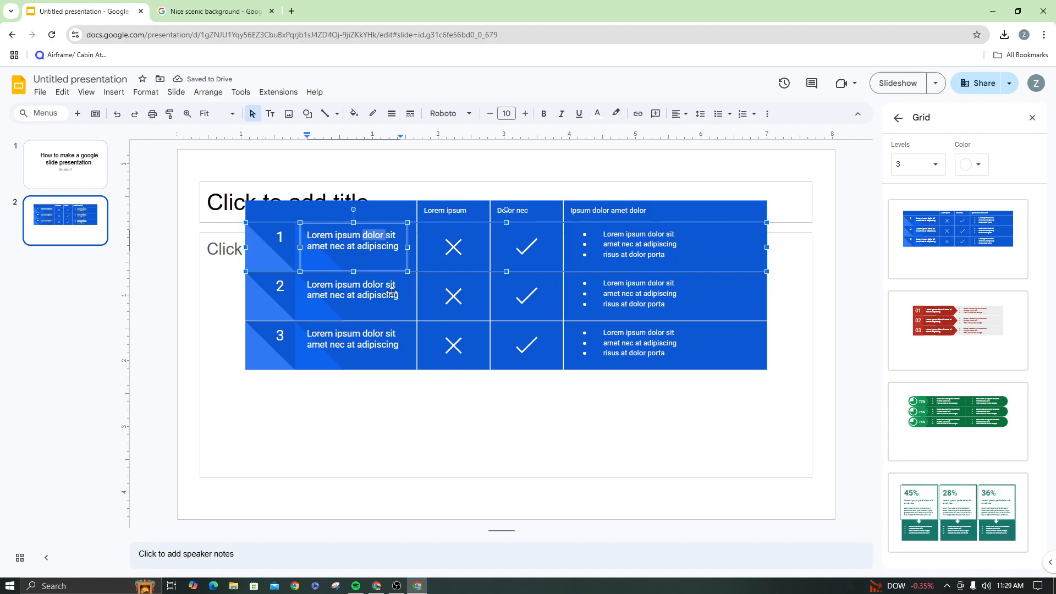
drag(393, 247, 314, 236)
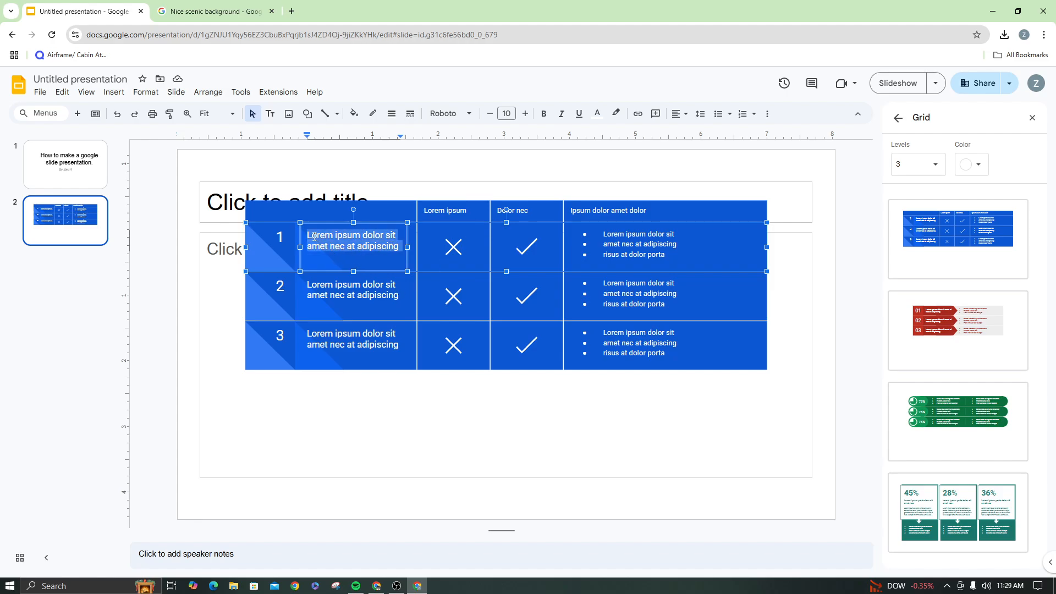
key(BackSpace)
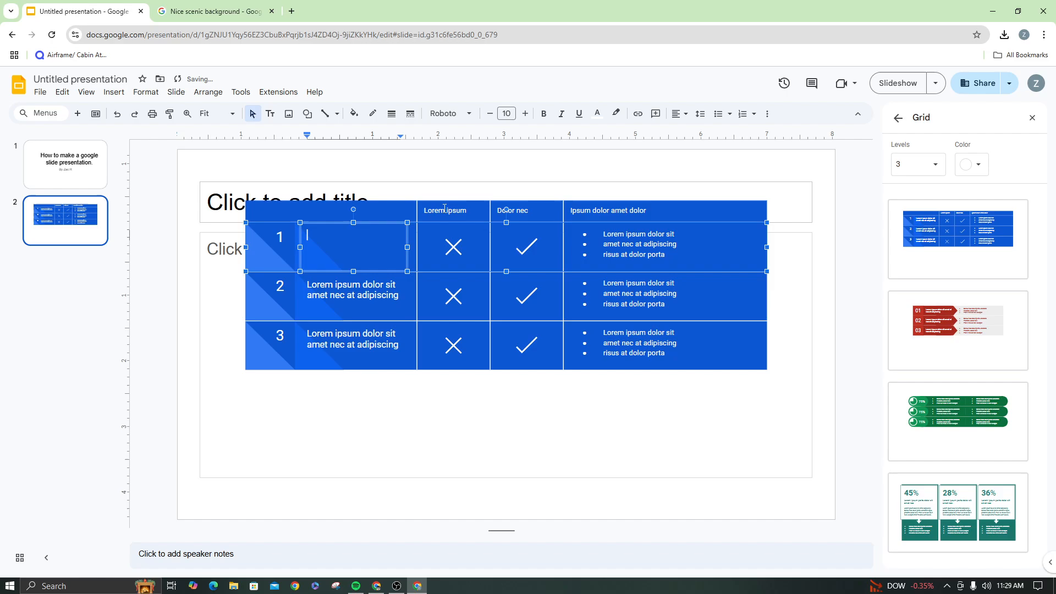
text(H)
key(BackSpace)
key(BackSpace)
key(BackSpace)
key(BackSpace)
key(BackSpace)
- Delete the X mark from row 1 of the blue grid diagram
click(461, 236)
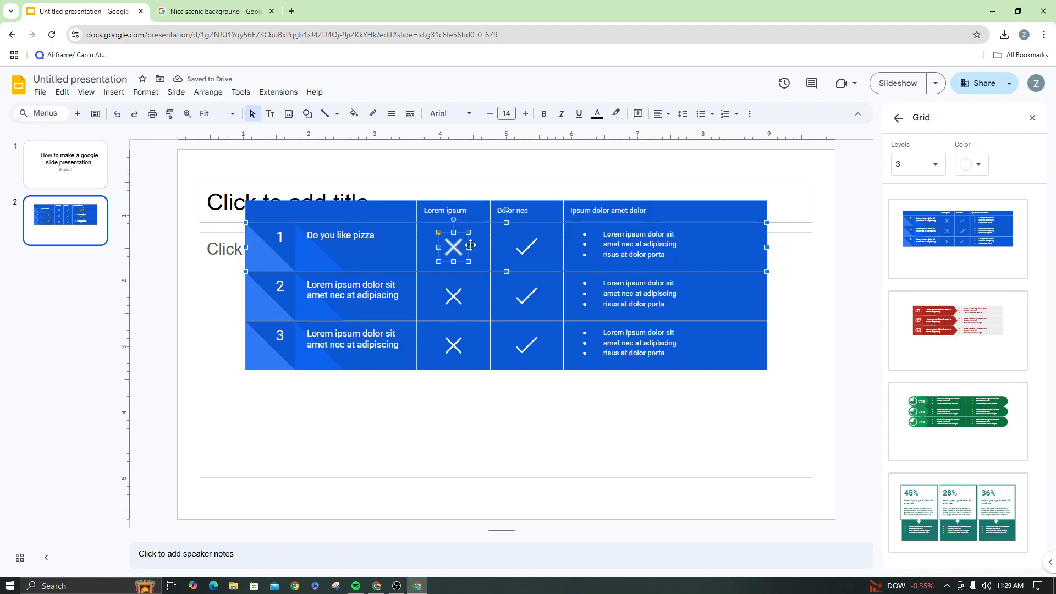
key(Delete)
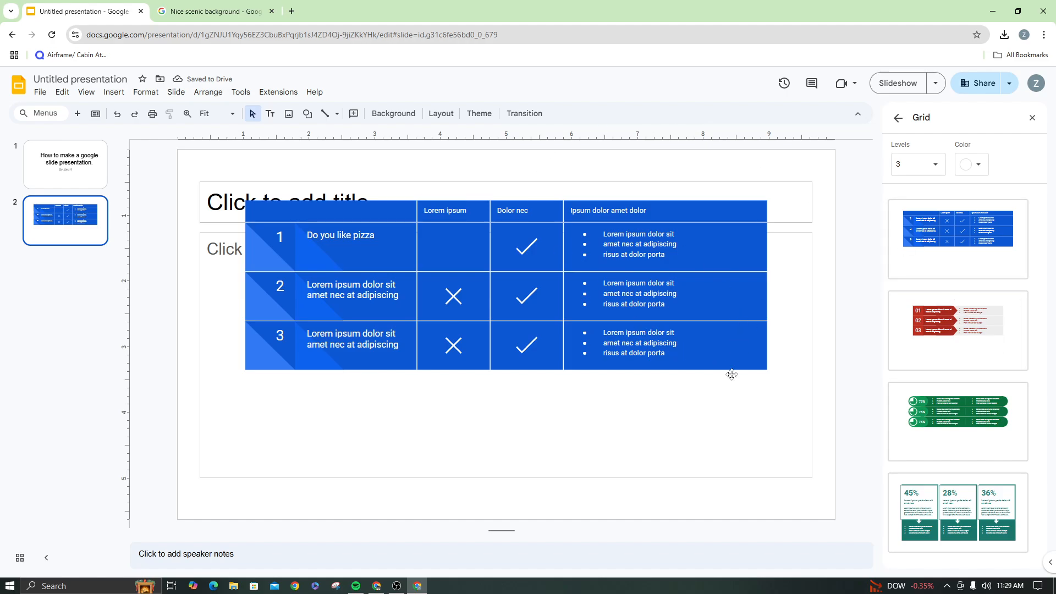
click(780, 403)
- Delete everything on slide 2, including the grid diagram and the title and text placeholders
click(211, 172)
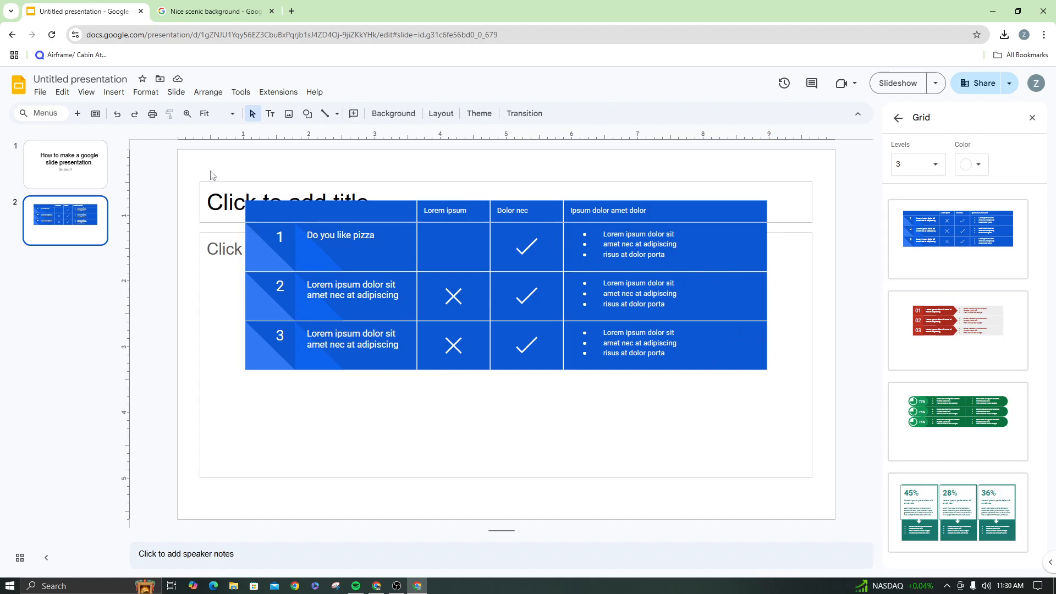
key(ctrl+a)
key(Delete)
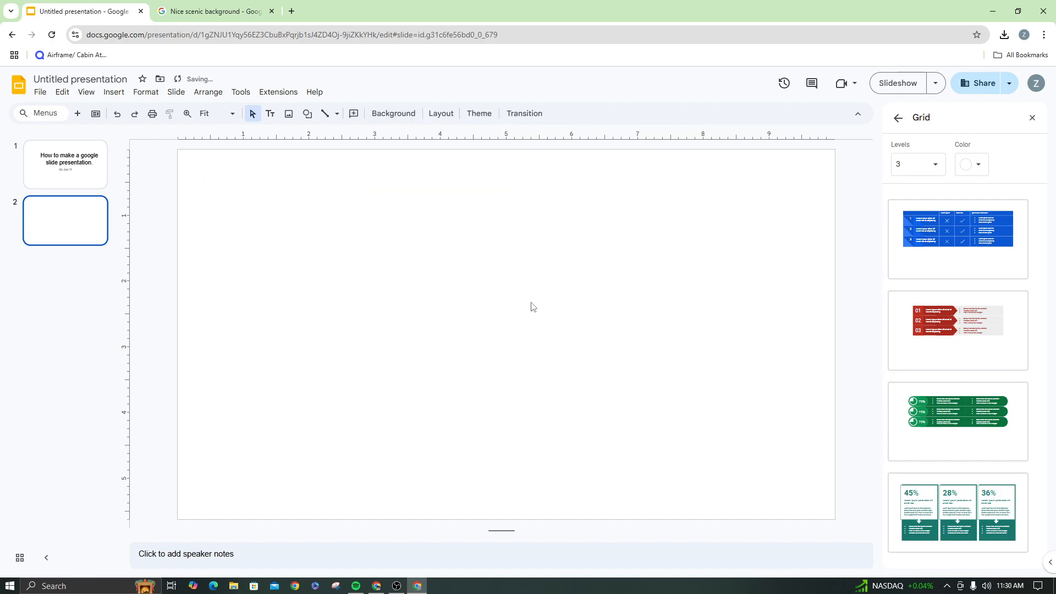
- Insert the teal three-column percentage grid diagram on slide 2, and delete the whole diagram
click(960, 523)
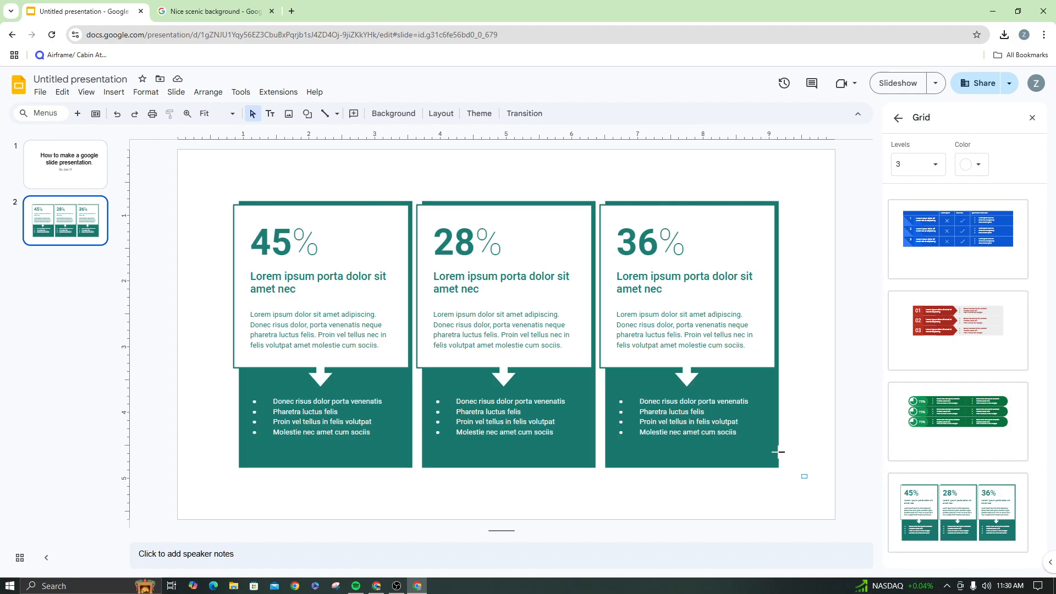
drag(807, 478, 198, 192)
drag(224, 191, 813, 485)
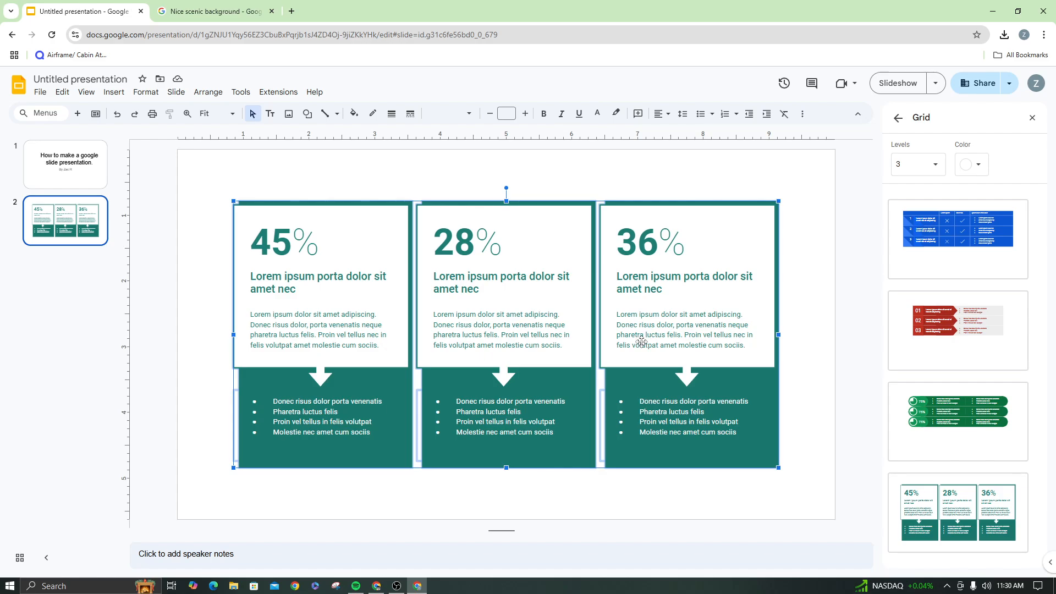
key(Delete)
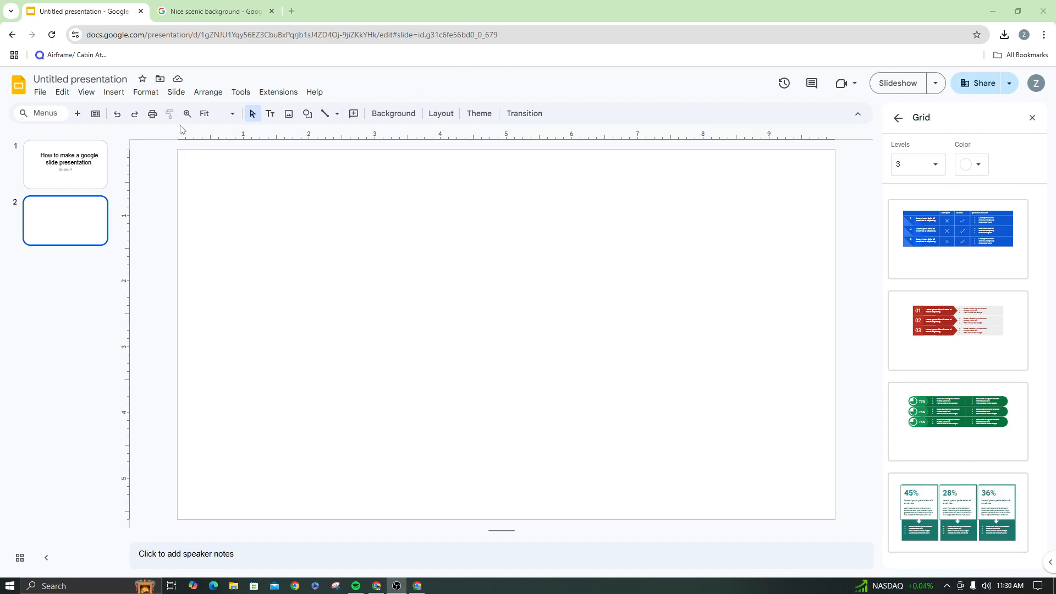
- Insert a bar chart on slide 2 and close the Grid diagram options
click(114, 92)
mouse_move(185, 204)
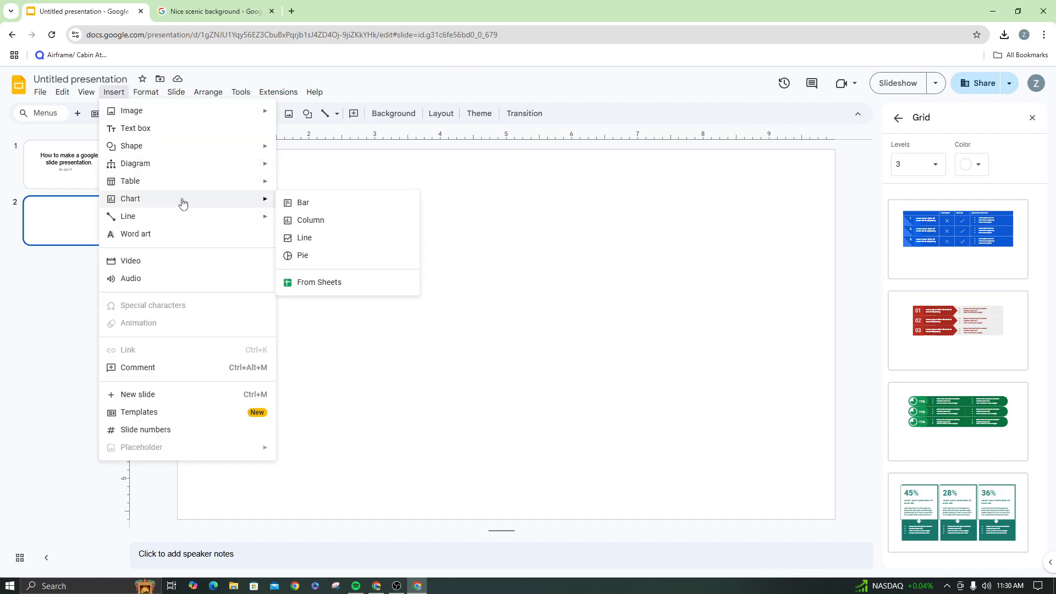
click(333, 207)
click(1033, 118)
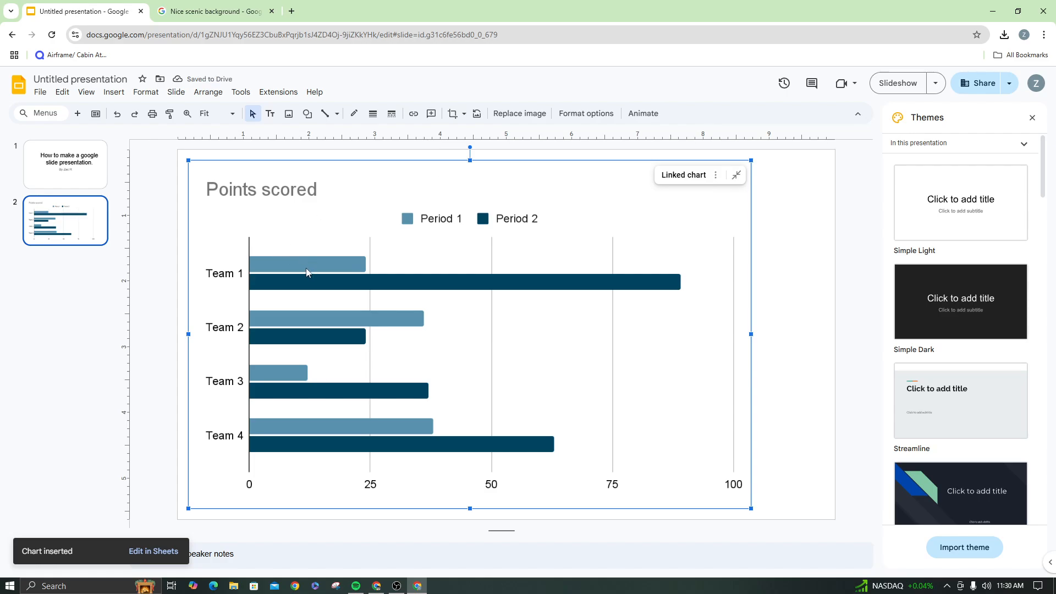
- Shift the bar chart slightly down on slide 2 and unlink it from its source spreadsheet
drag(307, 271, 308, 277)
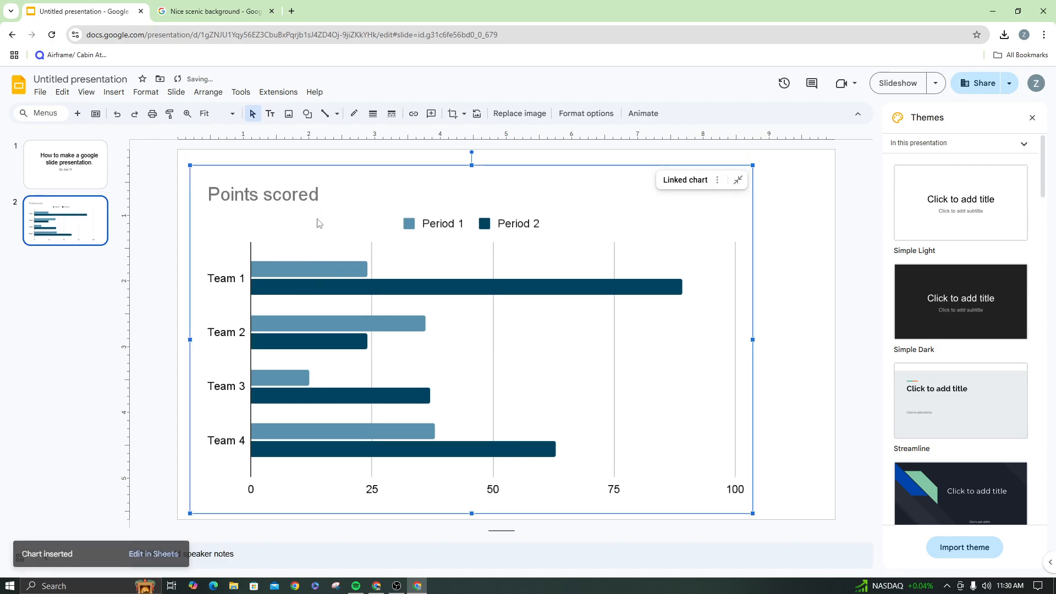
click(719, 181)
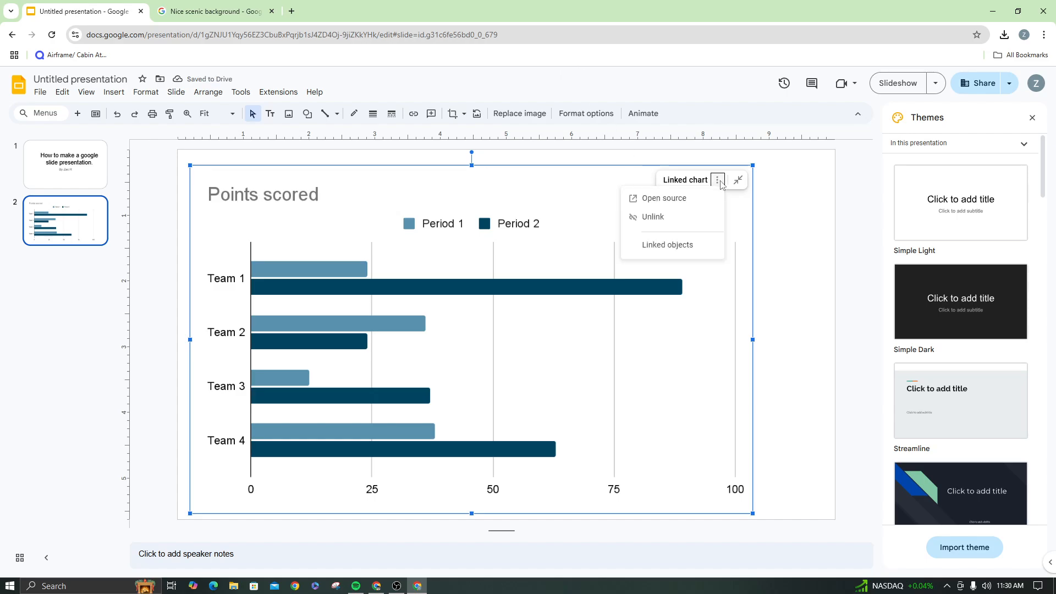
click(700, 220)
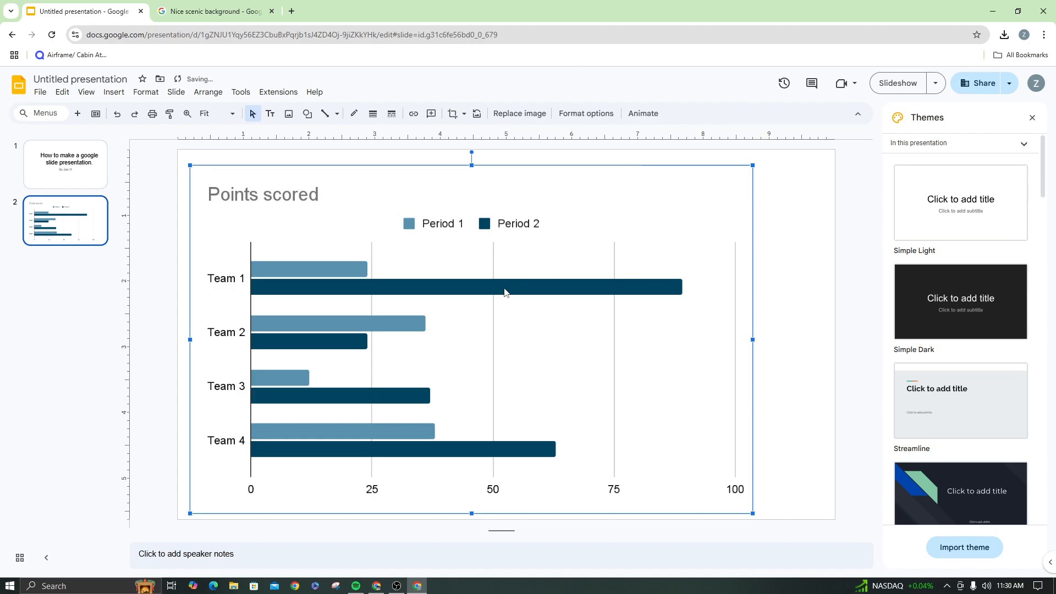
- Delete the bar chart from slide 2 and insert the blue three-level hierarchy diagram in its place
key(Delete)
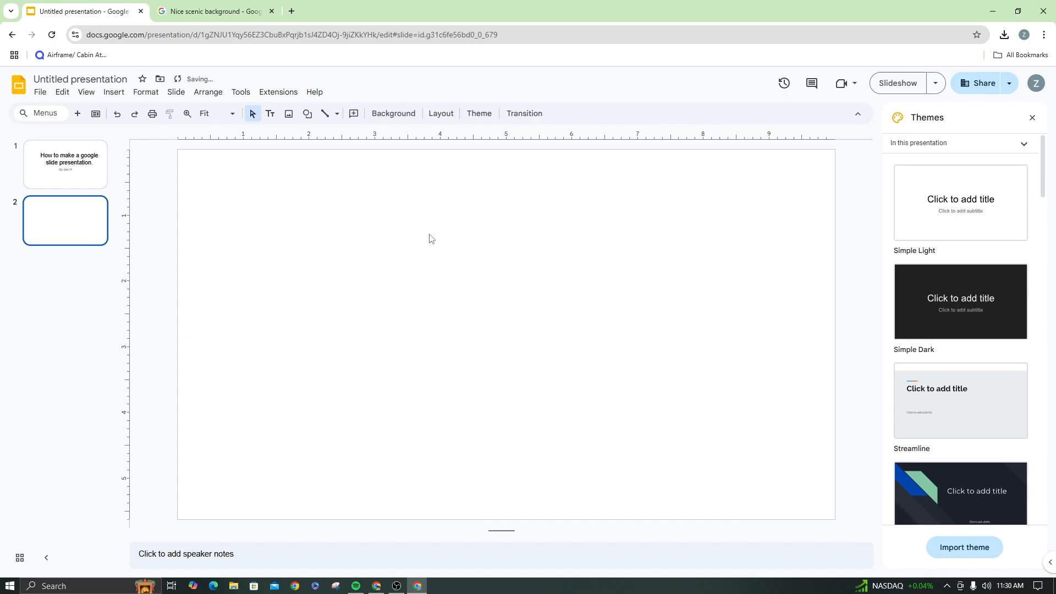
click(114, 93)
mouse_move(156, 166)
click(328, 187)
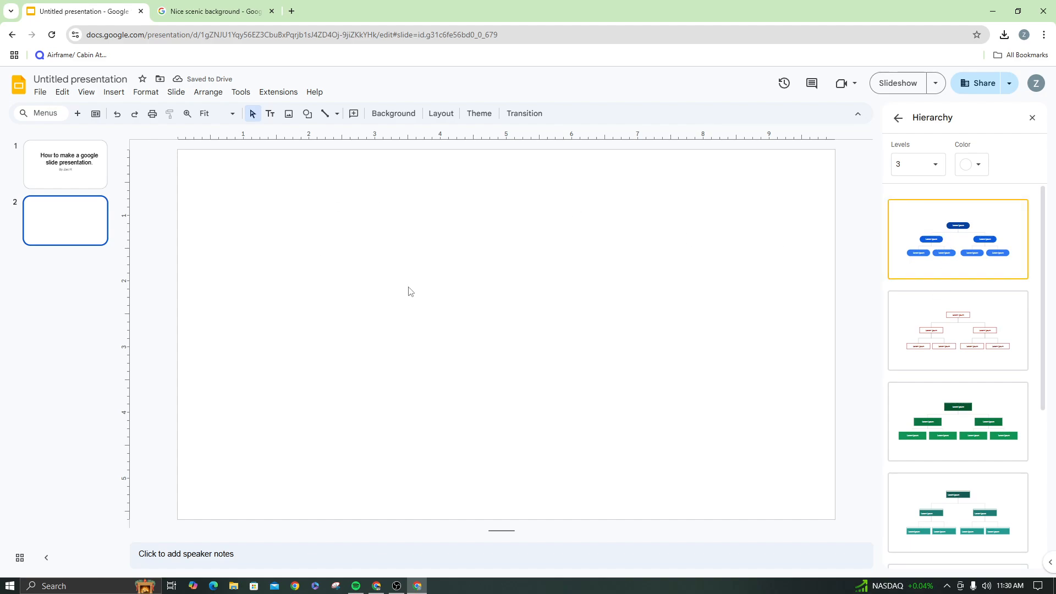
click(982, 244)
- Select the text in the hierarchy diagram's top box, and delete the whole diagram from slide 2
click(488, 258)
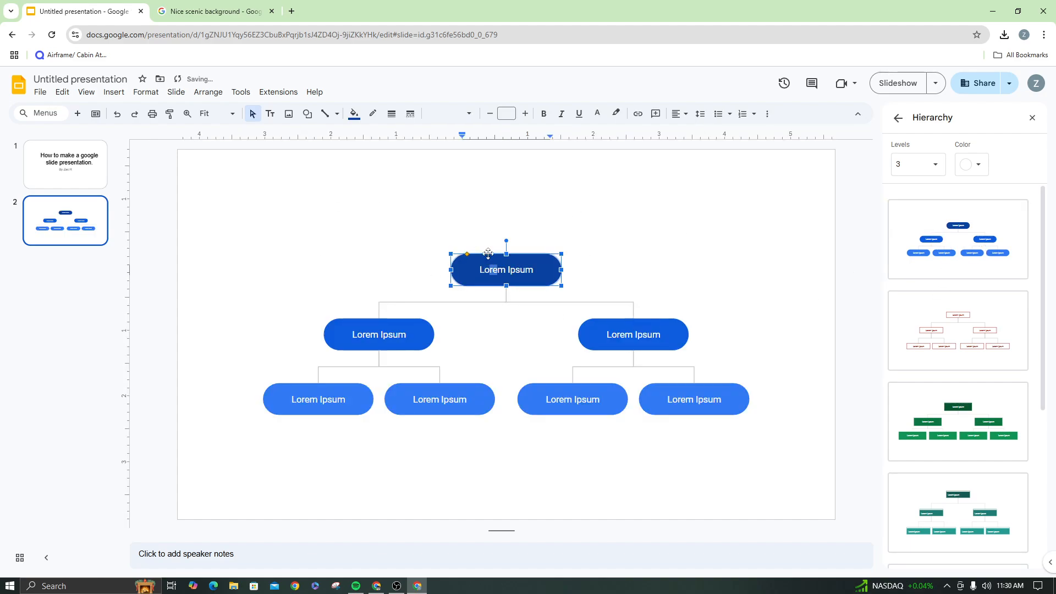
drag(542, 270, 492, 273)
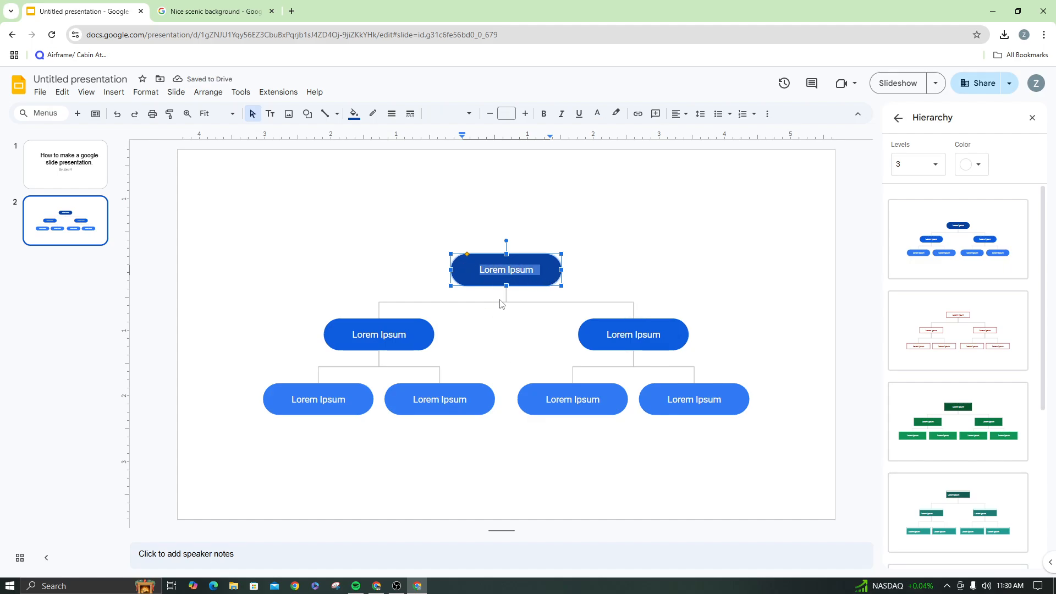
drag(766, 469, 230, 212)
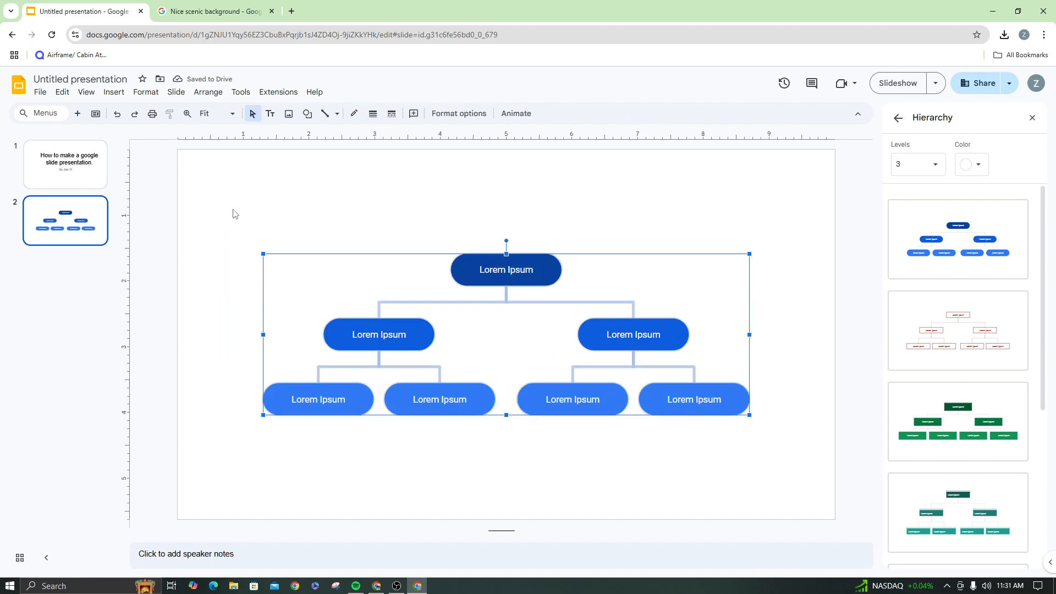
key(Delete)
- Insert word art reading "Pizza" on slide 2
click(113, 91)
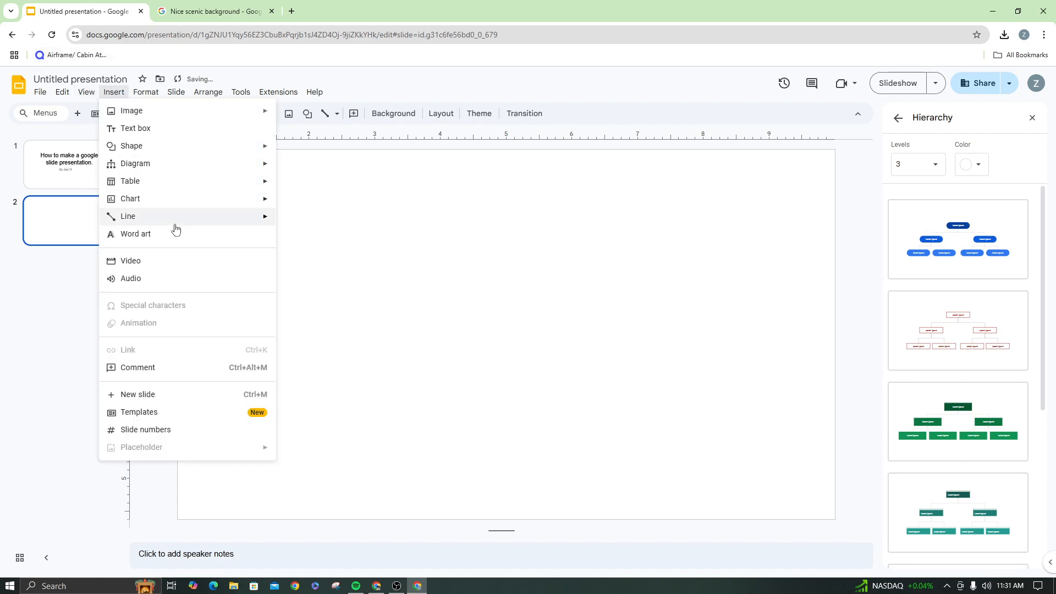
click(177, 236)
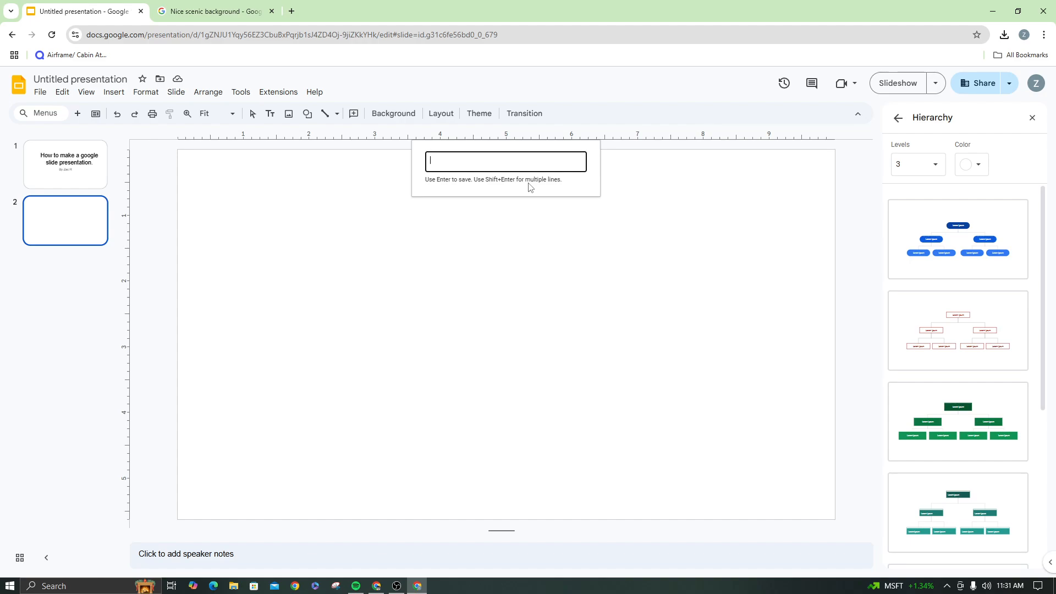
text(Pizza)
key(Return)
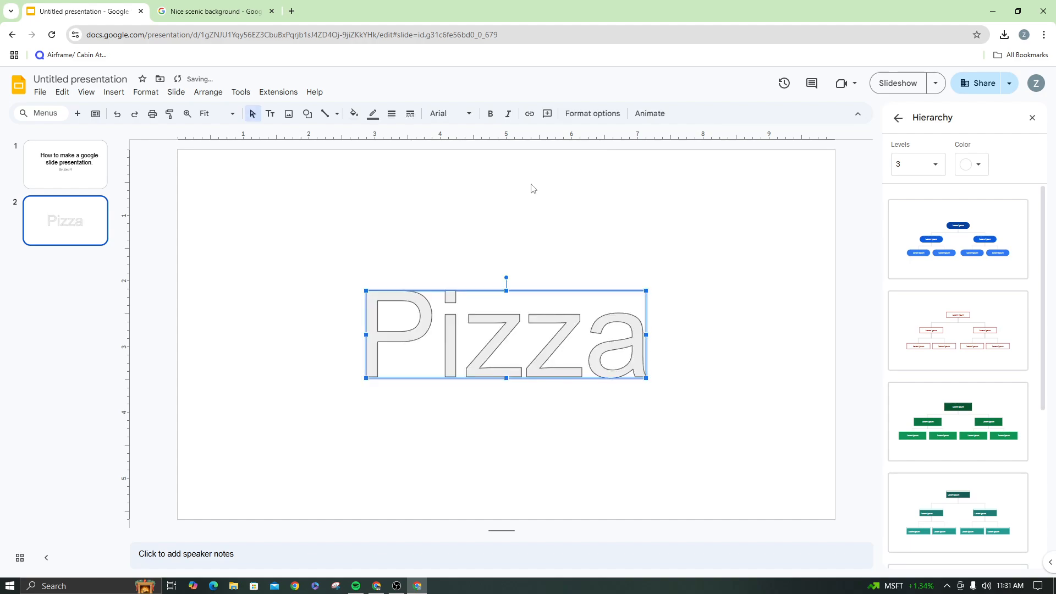
- Delete the "Pizza" word art from slide 2
click(495, 384)
click(484, 321)
click(266, 253)
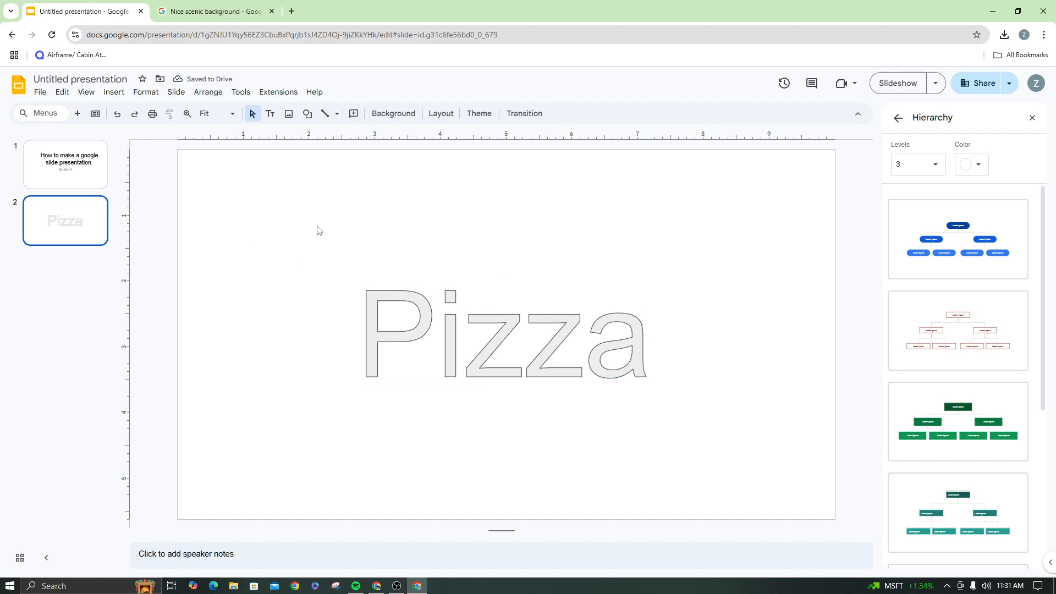
drag(299, 236, 773, 393)
key(Delete)
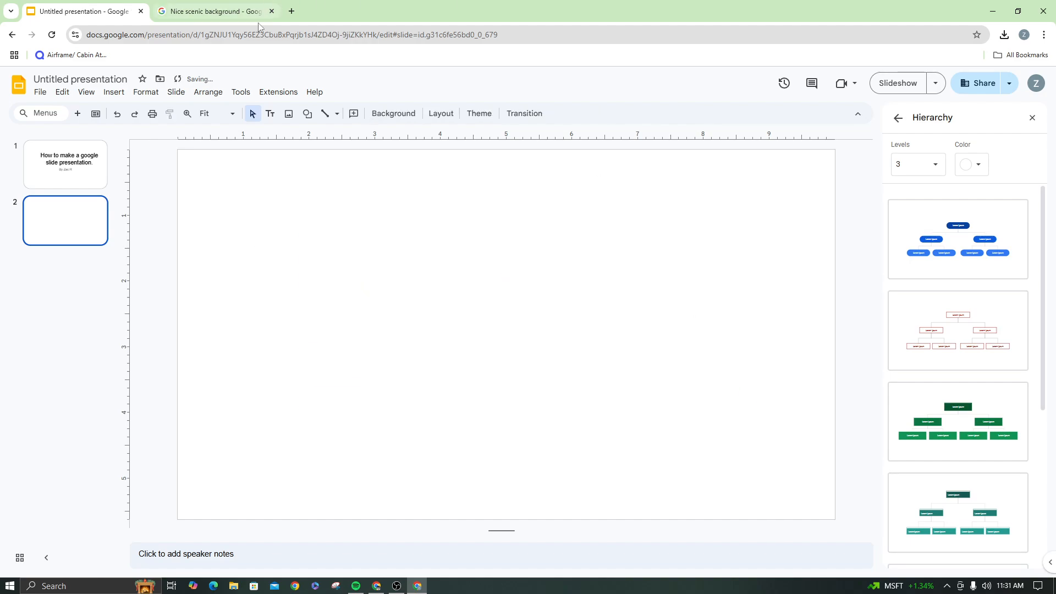
click(115, 93)
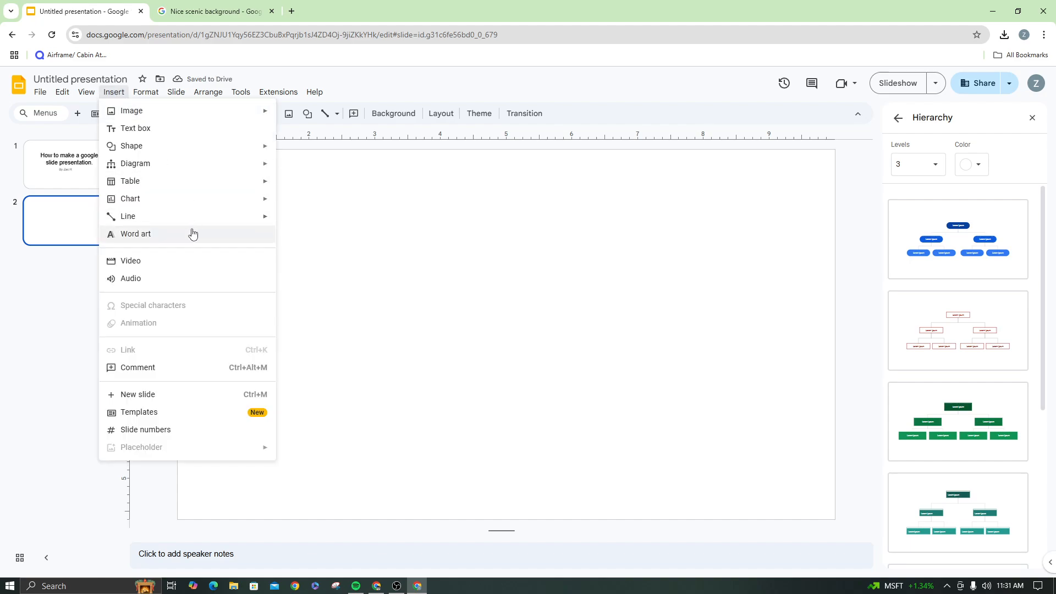
click(171, 279)
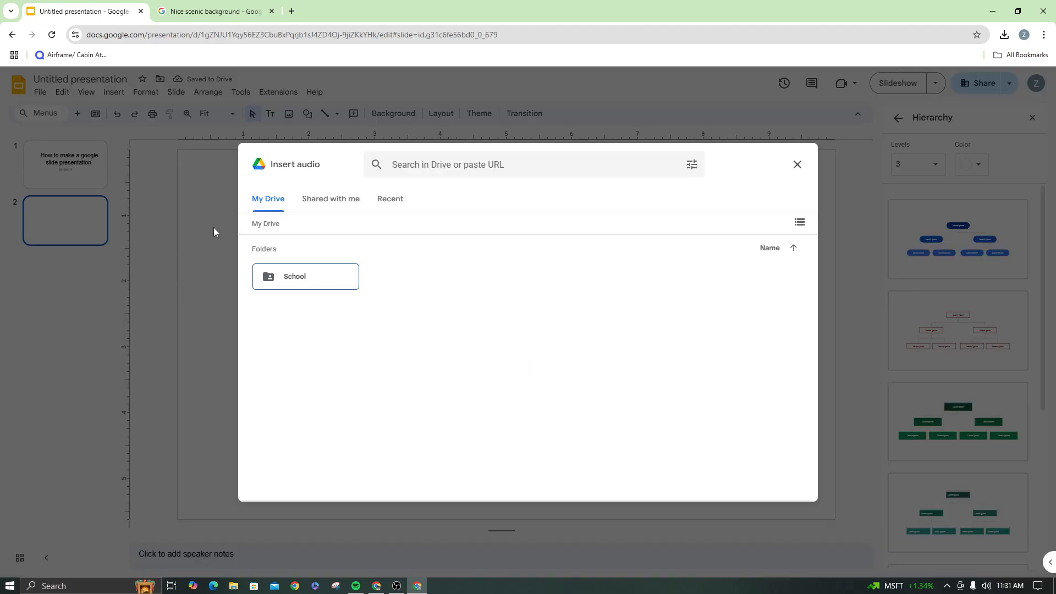
click(475, 159)
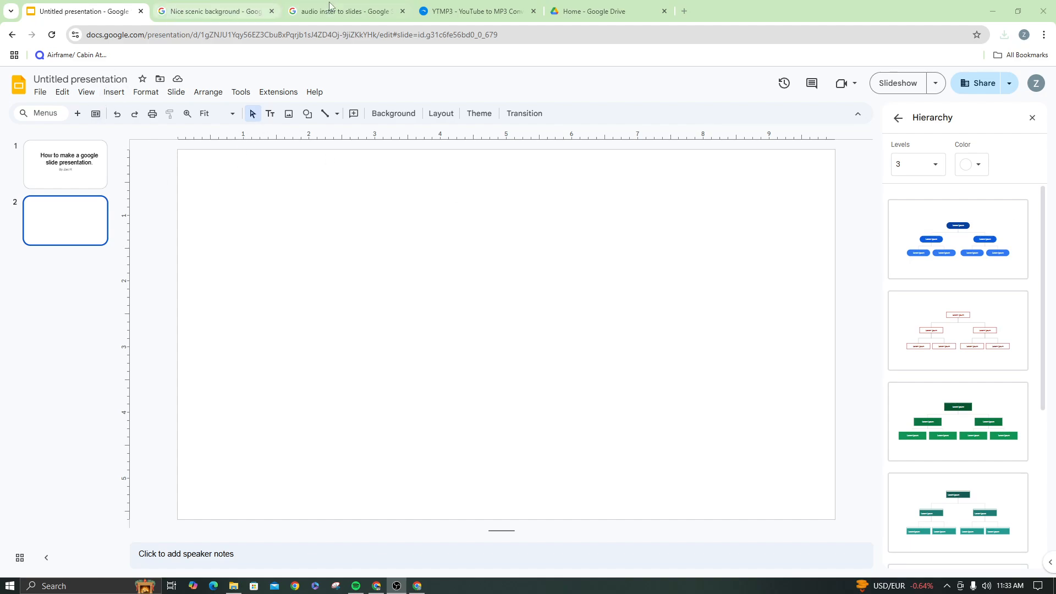
- Close the YTMP3 converter page and the Google search page about inserting audio into slides
click(533, 10)
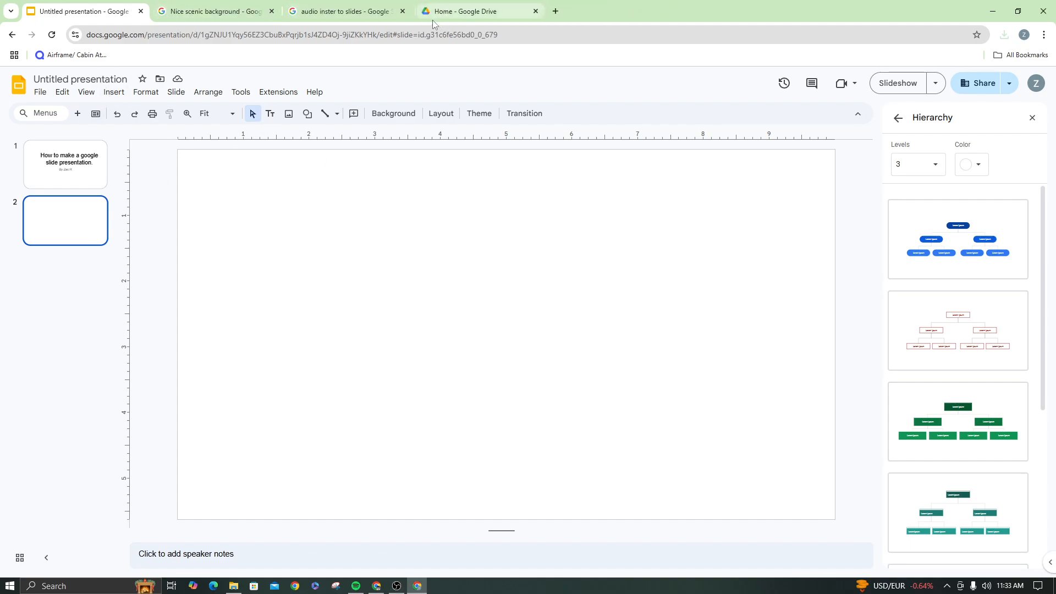
click(402, 11)
- Insert the Eric Clapton - Layla audio file from My Drive on slide 2, and go to slide 1
click(114, 92)
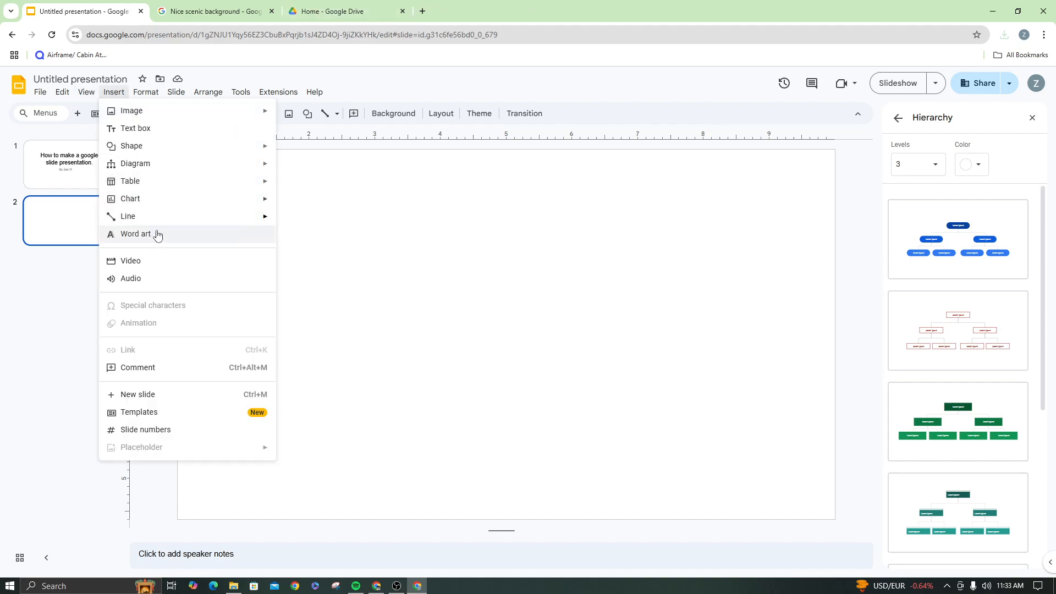
click(144, 278)
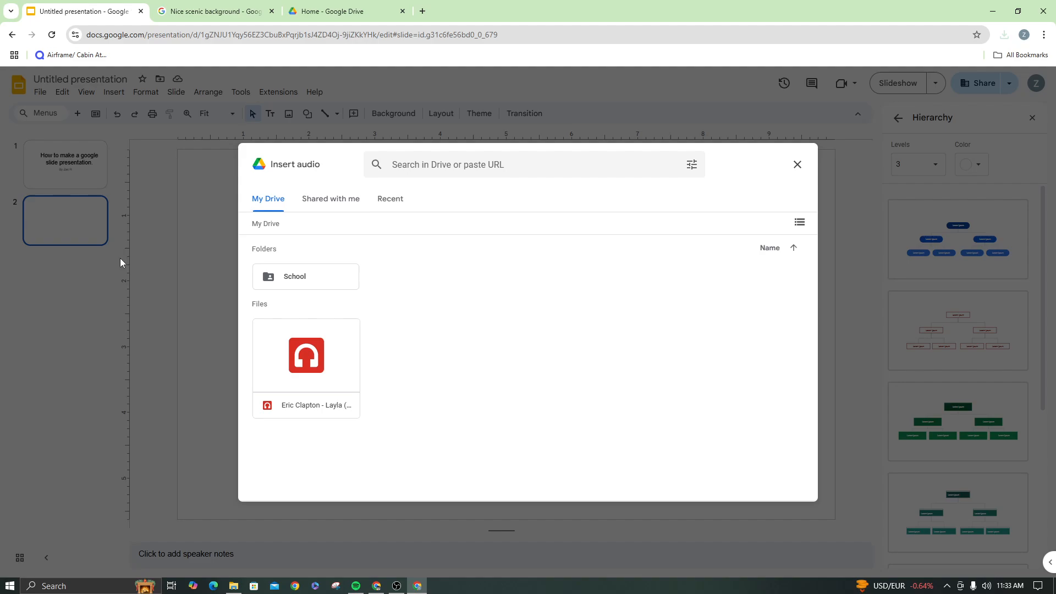
click(319, 365)
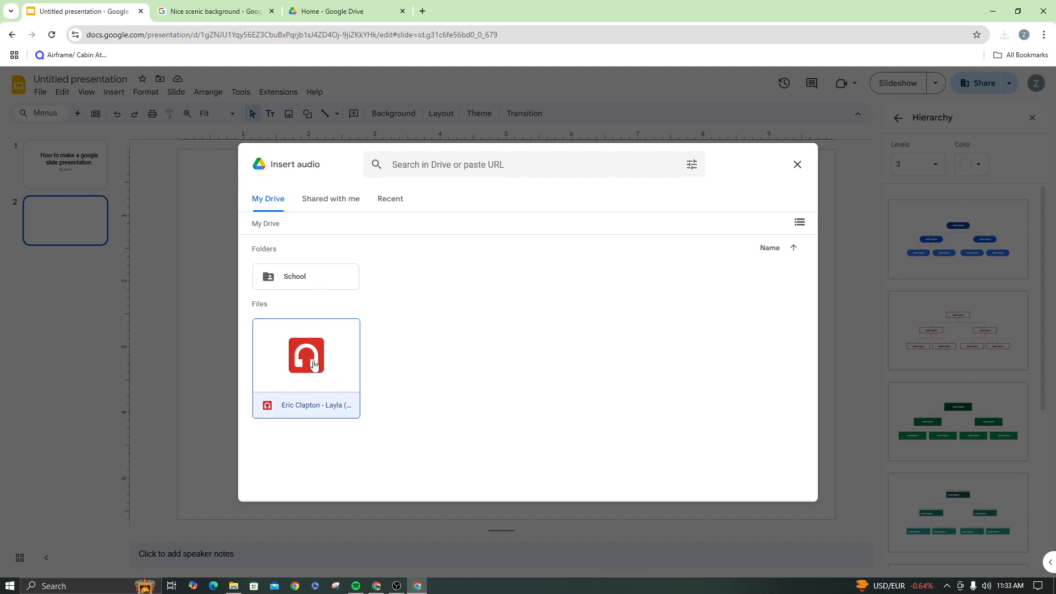
click(767, 481)
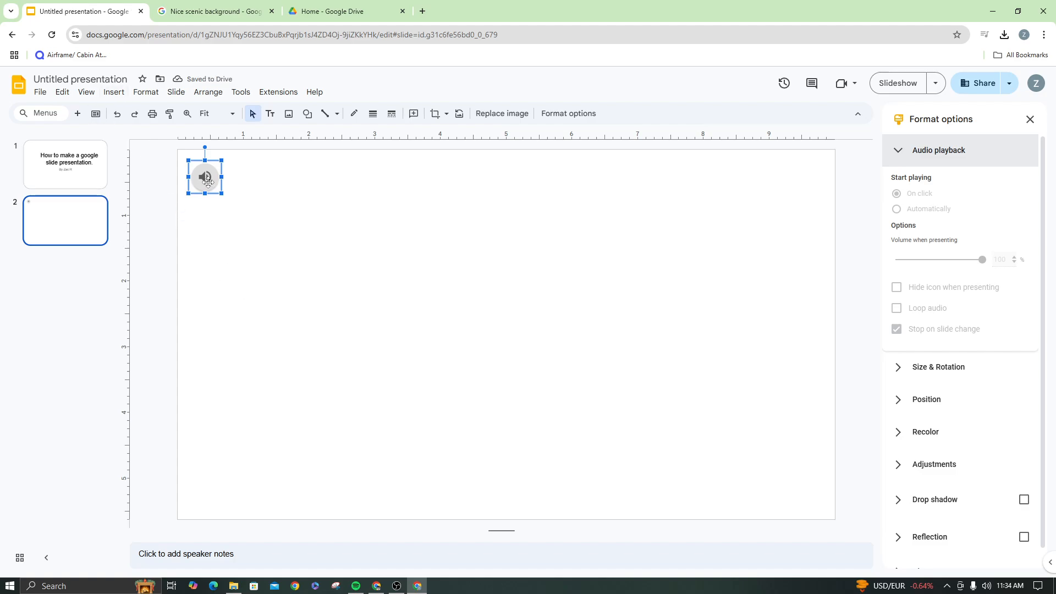
click(314, 228)
click(76, 170)
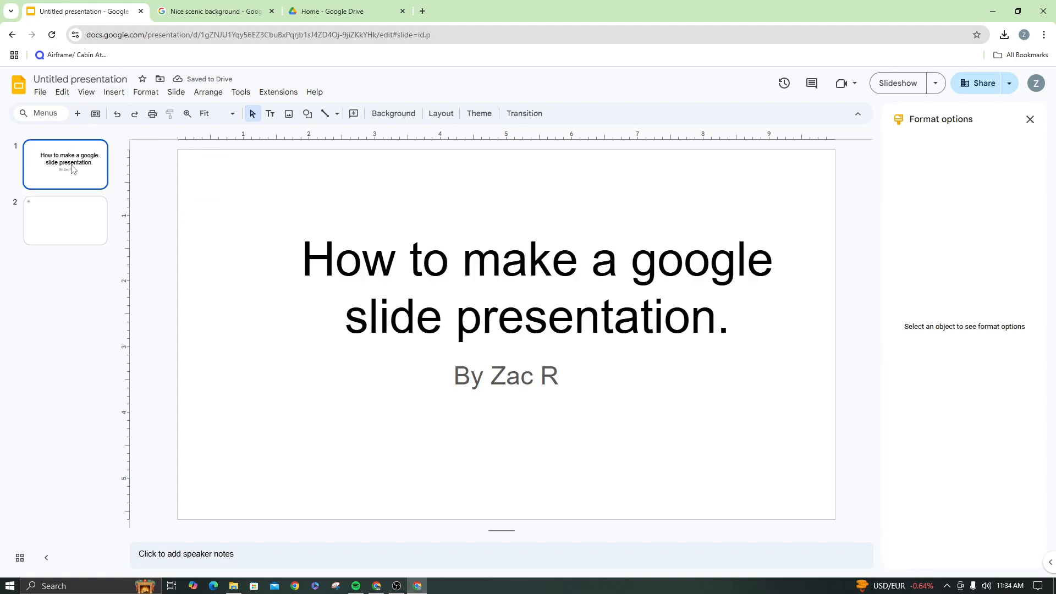